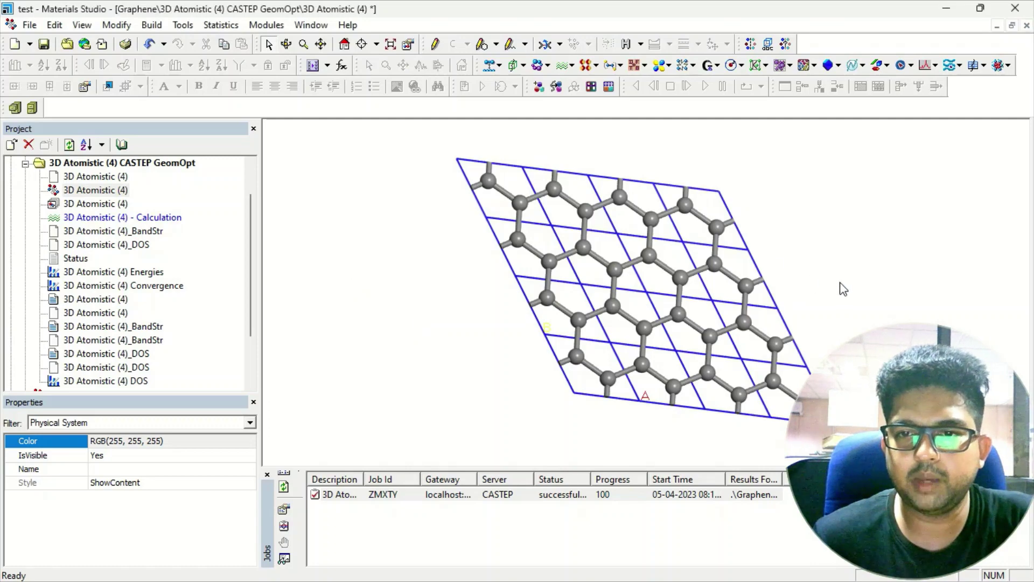
# Set up a new CASTEP calculation for the graphene structure with Properties as its task.
pyautogui.moveTo(840, 289); pyautogui.dragTo(619, 282, button='right')
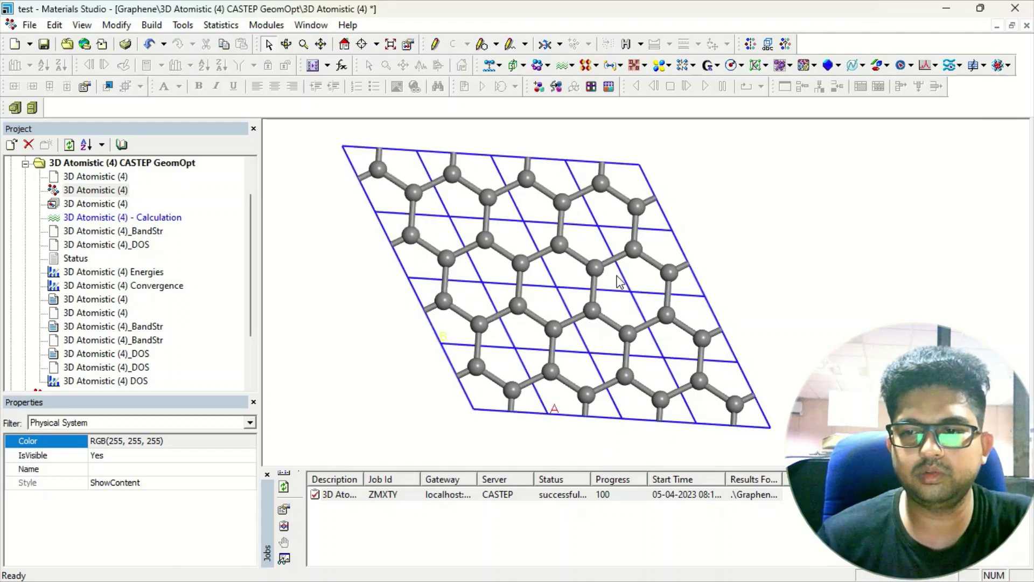
pyautogui.moveTo(802, 229); pyautogui.dragTo(623, 261, button='right')
pyautogui.moveTo(458, 233); pyautogui.dragTo(389, 229, button='right')
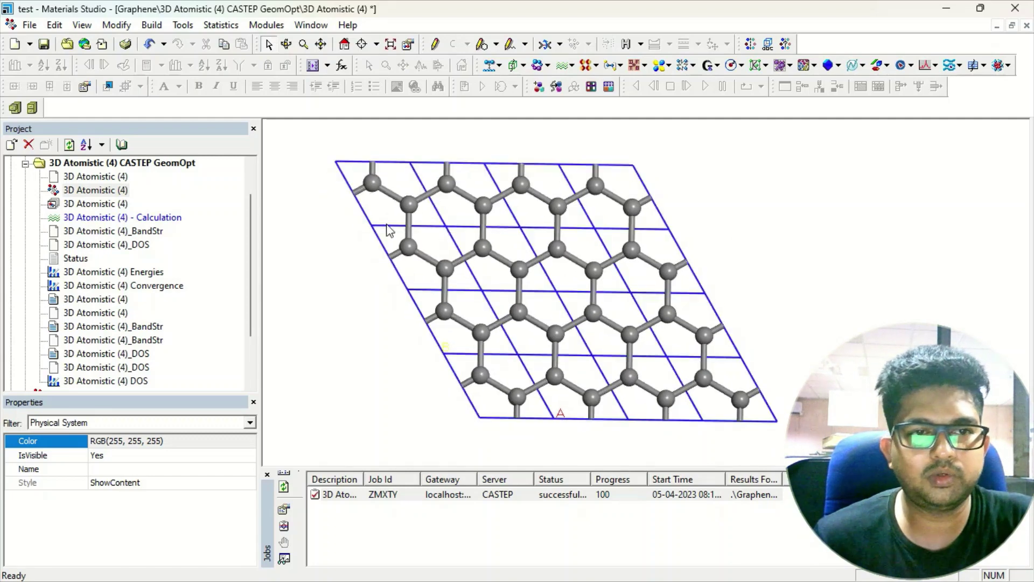
pyautogui.click(570, 67)
pyautogui.click(593, 80)
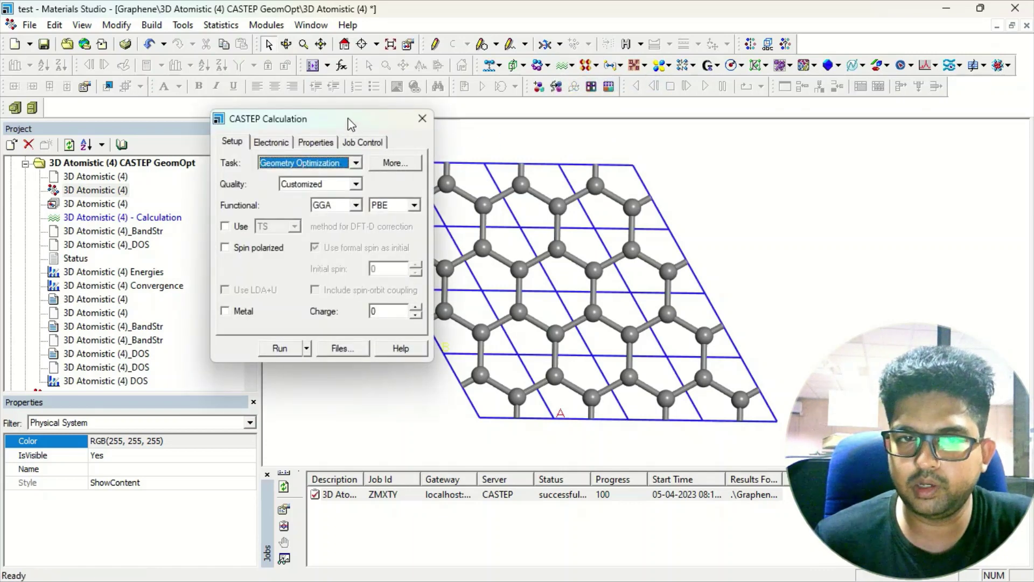
pyautogui.moveTo(351, 123); pyautogui.dragTo(308, 123)
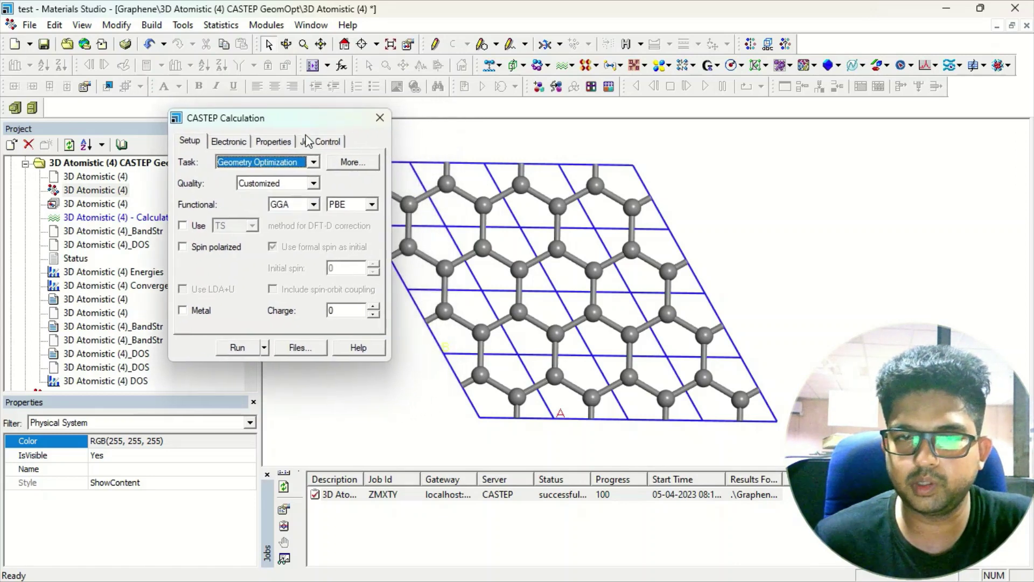
pyautogui.click(298, 162)
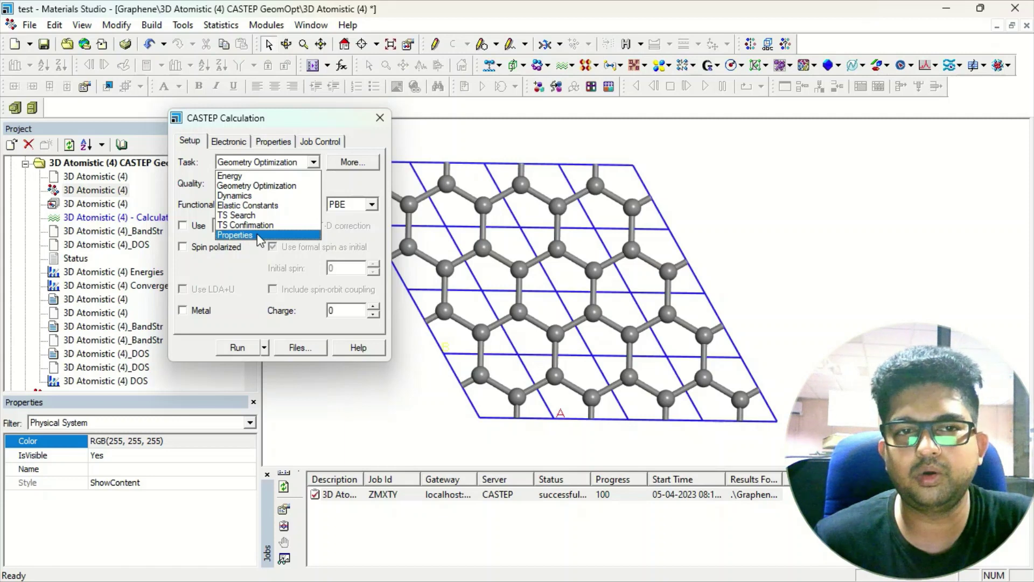
pyautogui.click(259, 236)
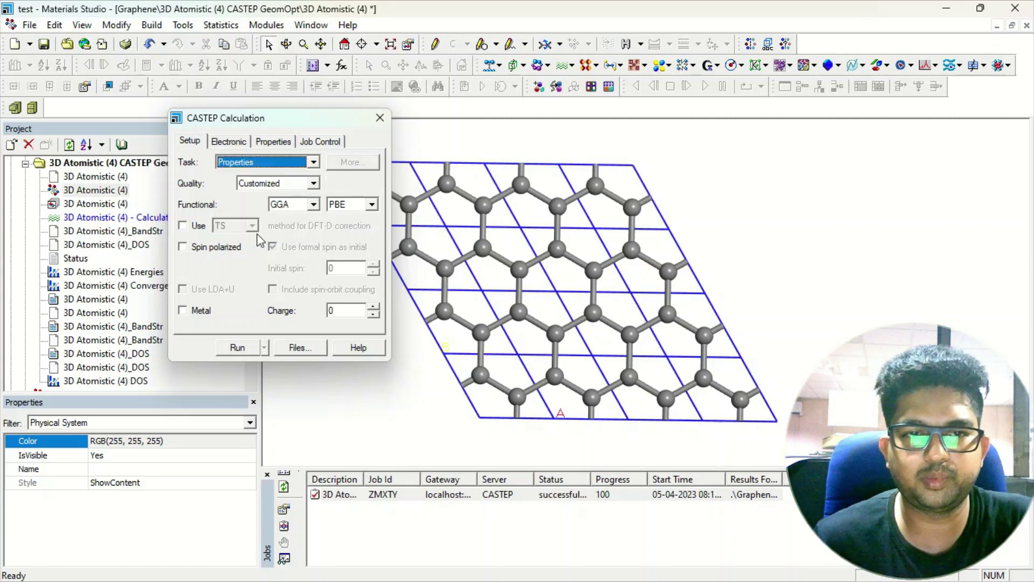
# Request only optical properties, deselecting band structure, density of states, electron localization function and orbitals.
pyautogui.click(283, 142)
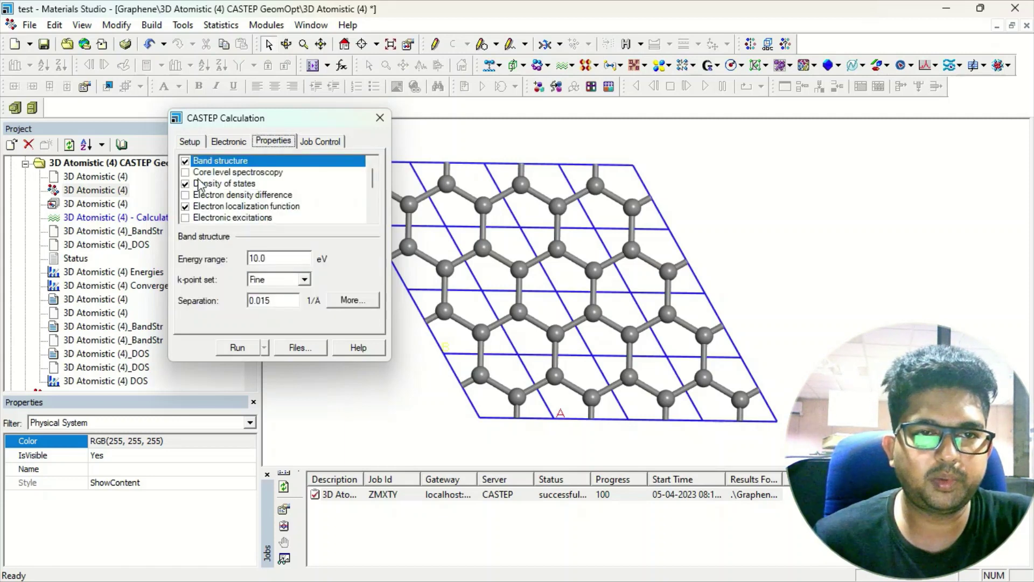
pyautogui.click(185, 161)
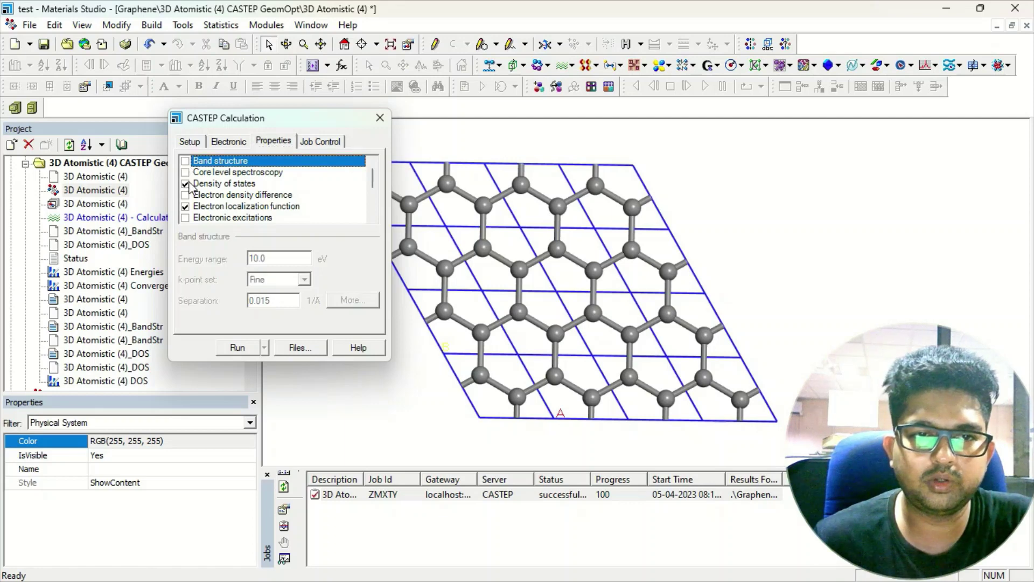
pyautogui.click(185, 184)
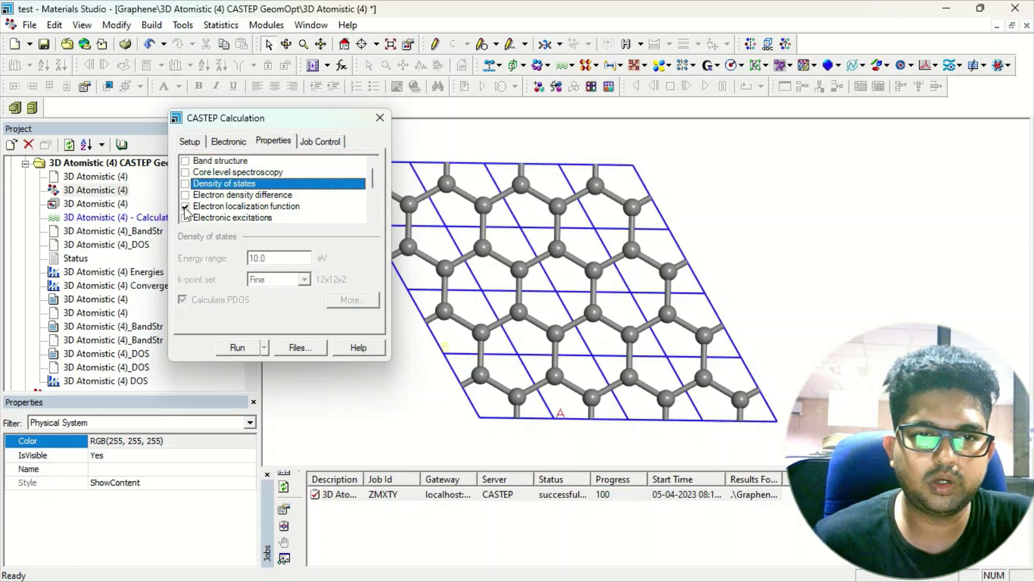
pyautogui.click(185, 207)
pyautogui.scroll(-1, 287, 195)
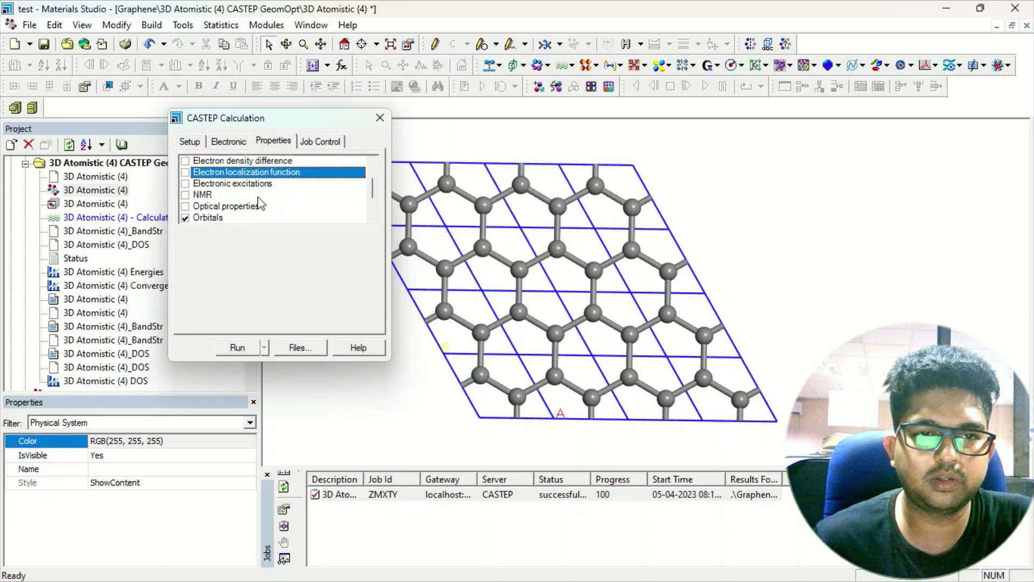
pyautogui.click(185, 207)
pyautogui.click(184, 218)
pyautogui.click(231, 209)
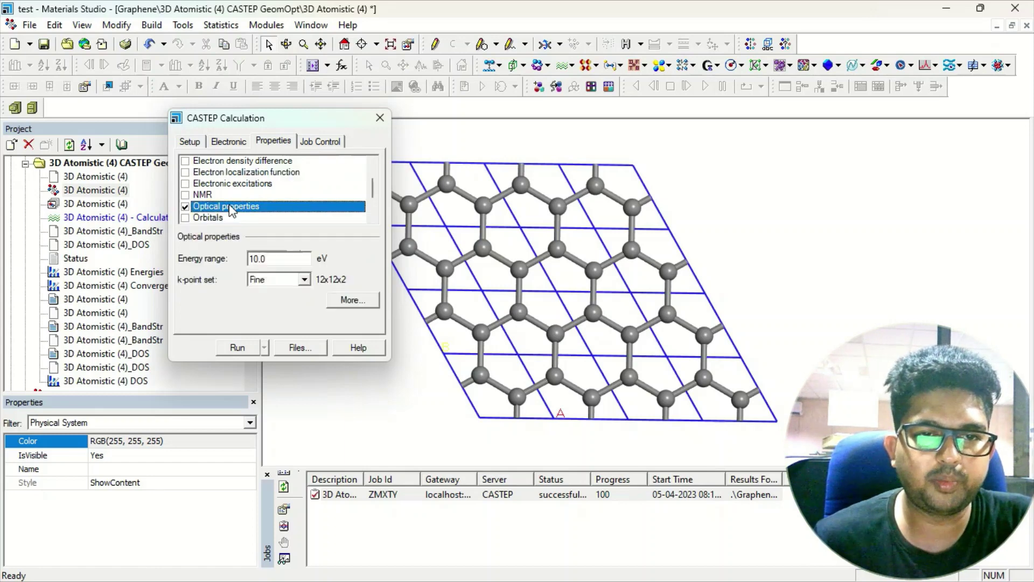
# Define the optical properties k-points by a separation of 0.04 1/A.
pyautogui.click(306, 280)
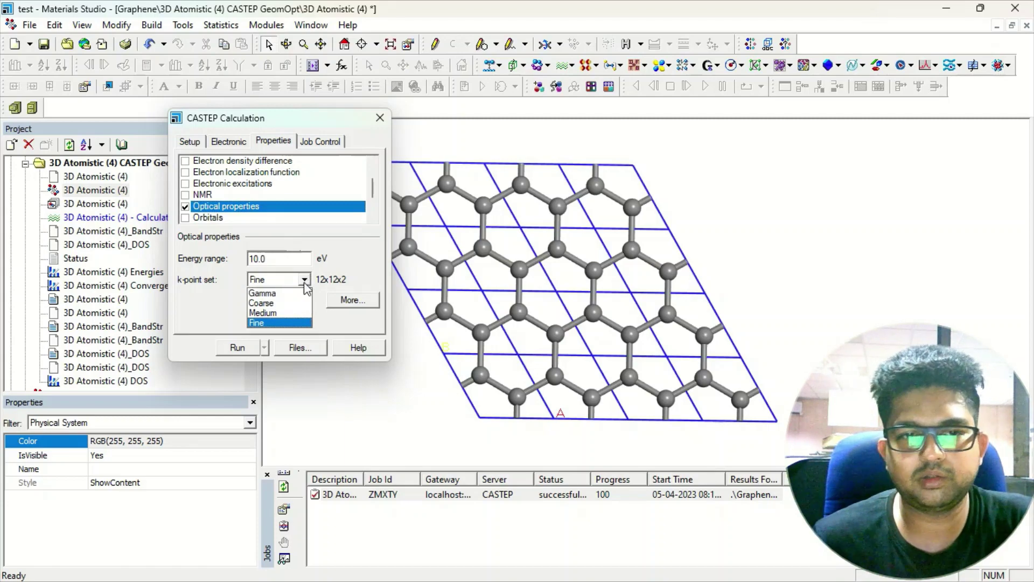
pyautogui.click(278, 323)
pyautogui.click(351, 299)
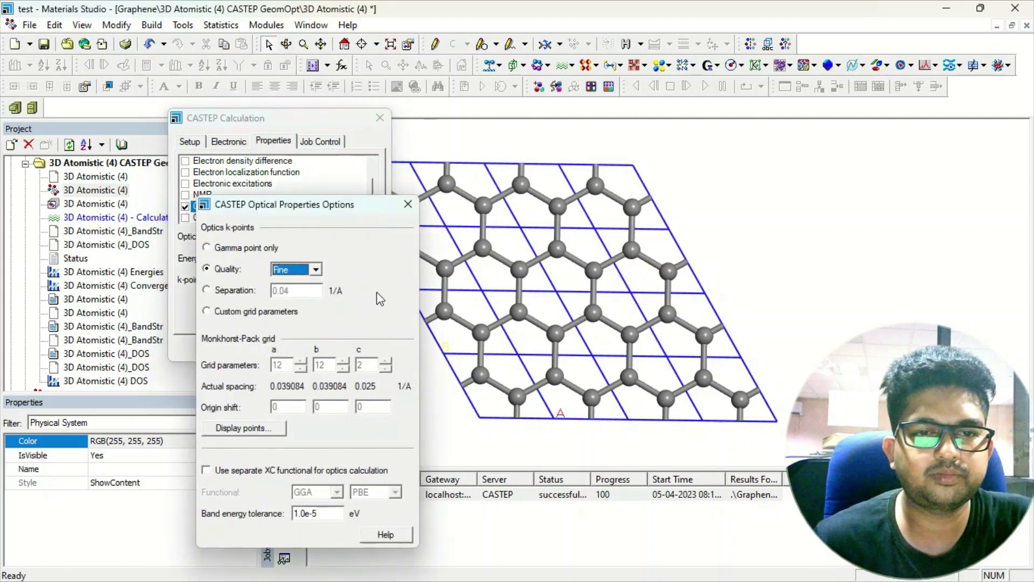
pyautogui.moveTo(316, 208); pyautogui.dragTo(598, 111)
pyautogui.click(511, 194)
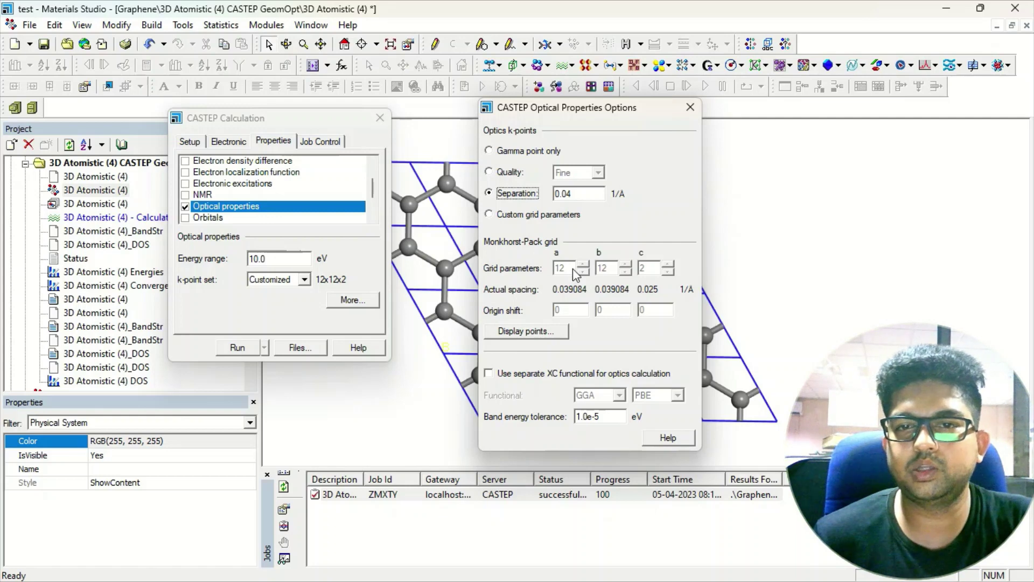
pyautogui.click(510, 216)
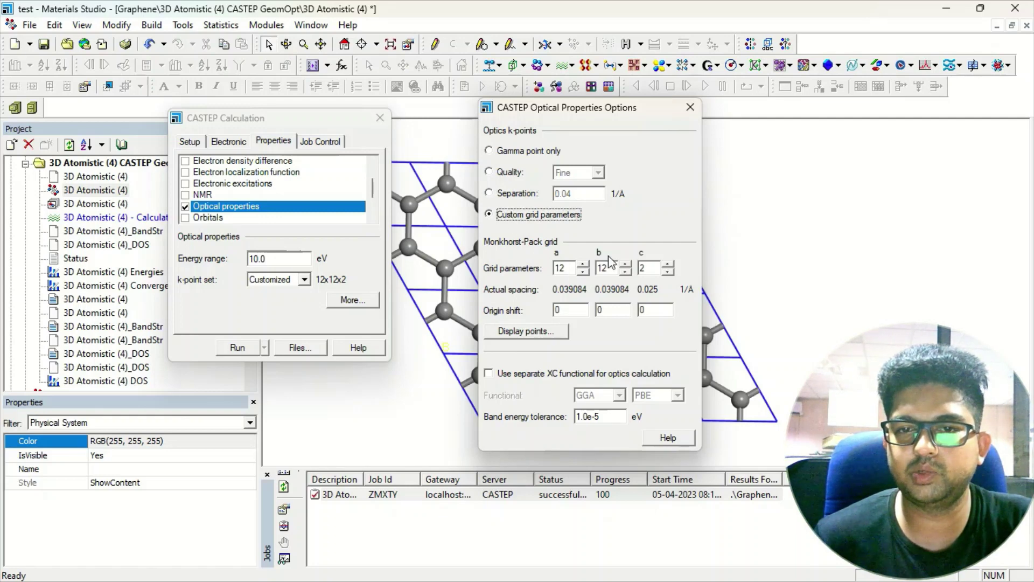
pyautogui.click(513, 194)
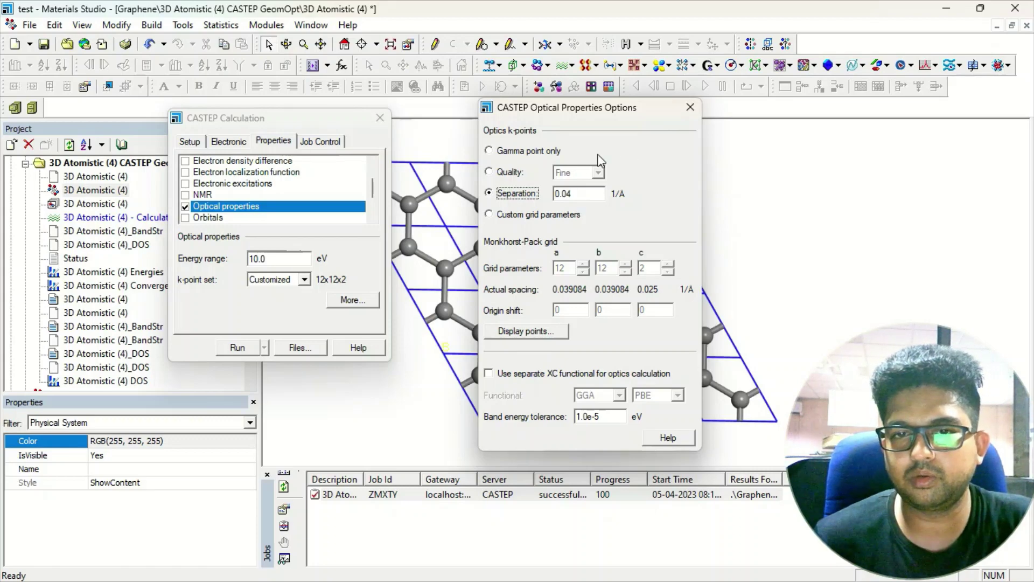
pyautogui.click(689, 108)
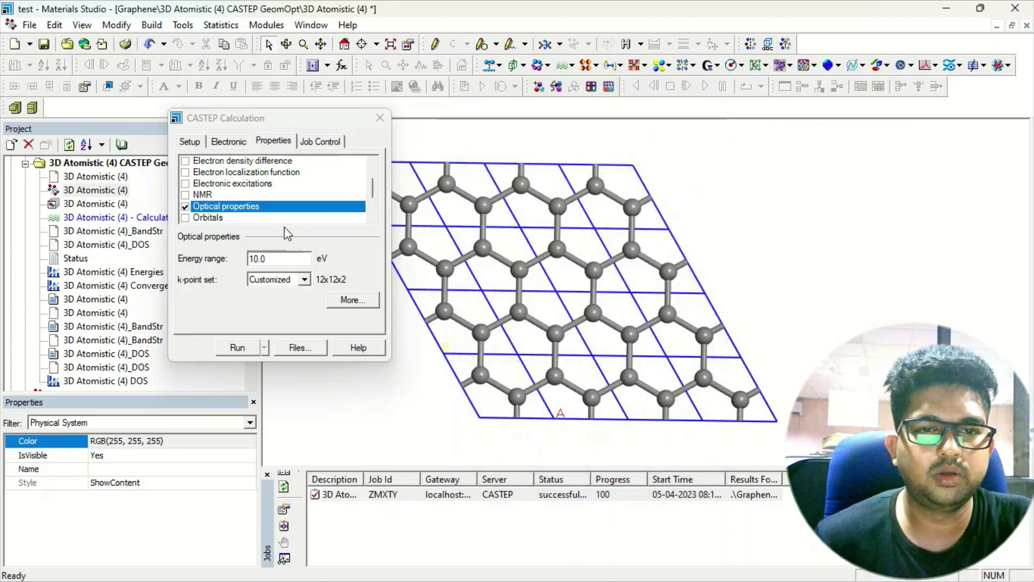
# Run the CASTEP properties job, then close the calculation setup and acknowledge the job's completion.
pyautogui.click(320, 141)
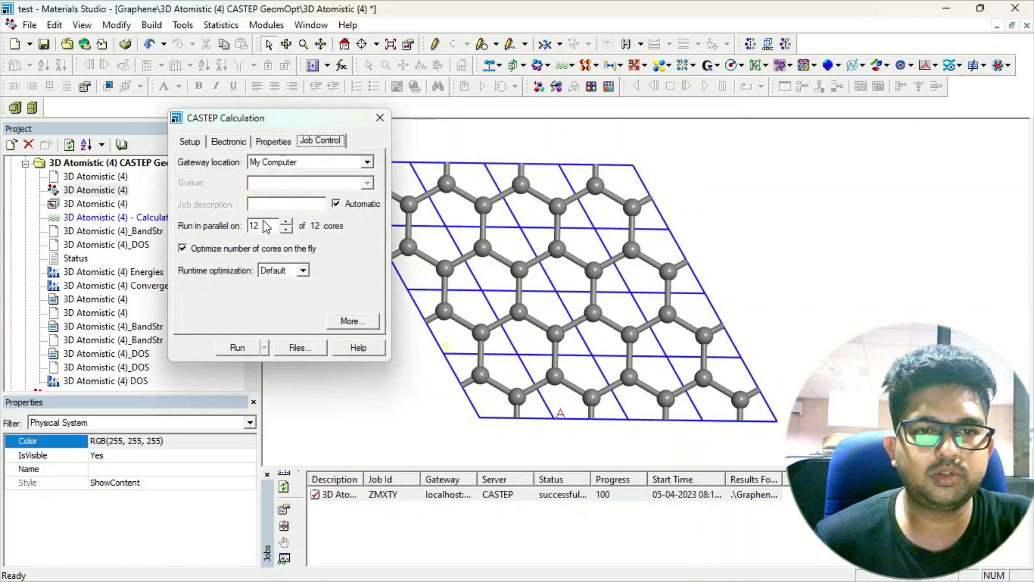
pyautogui.click(238, 347)
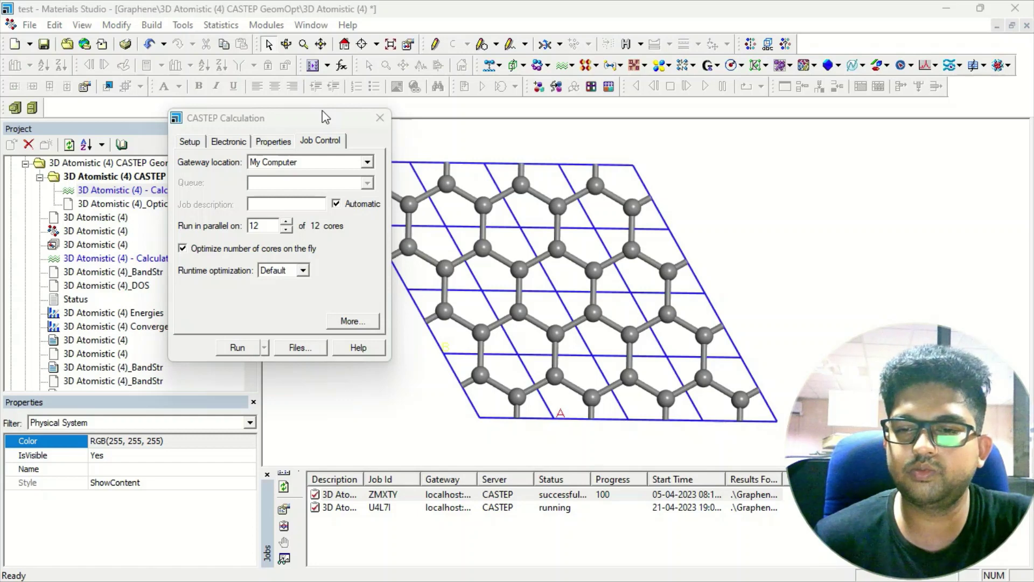
pyautogui.click(381, 125)
pyautogui.click(380, 119)
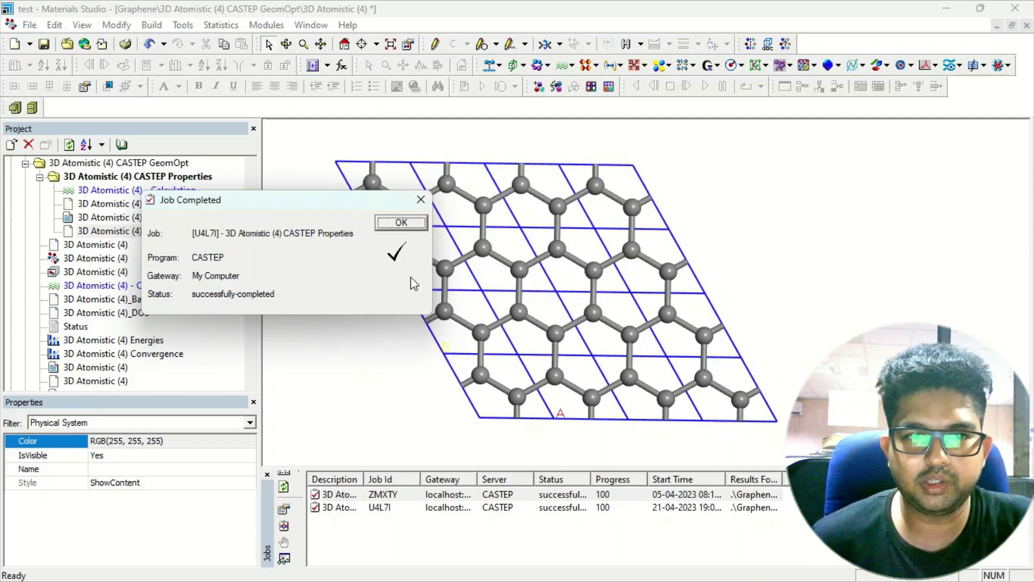
pyautogui.click(401, 223)
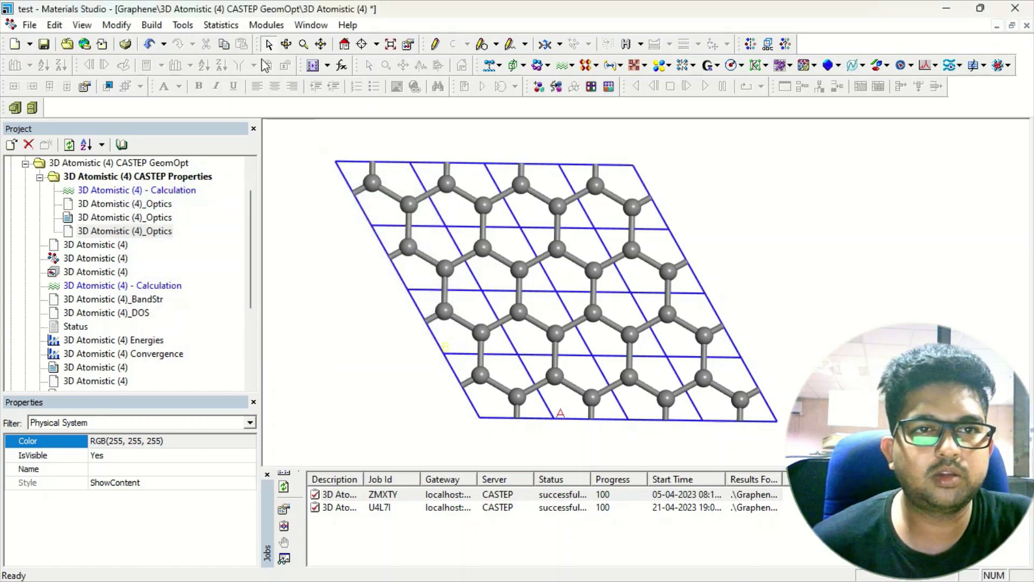
# Open the Server Console and view the list of jobs under Server Management.
pyautogui.click(187, 27)
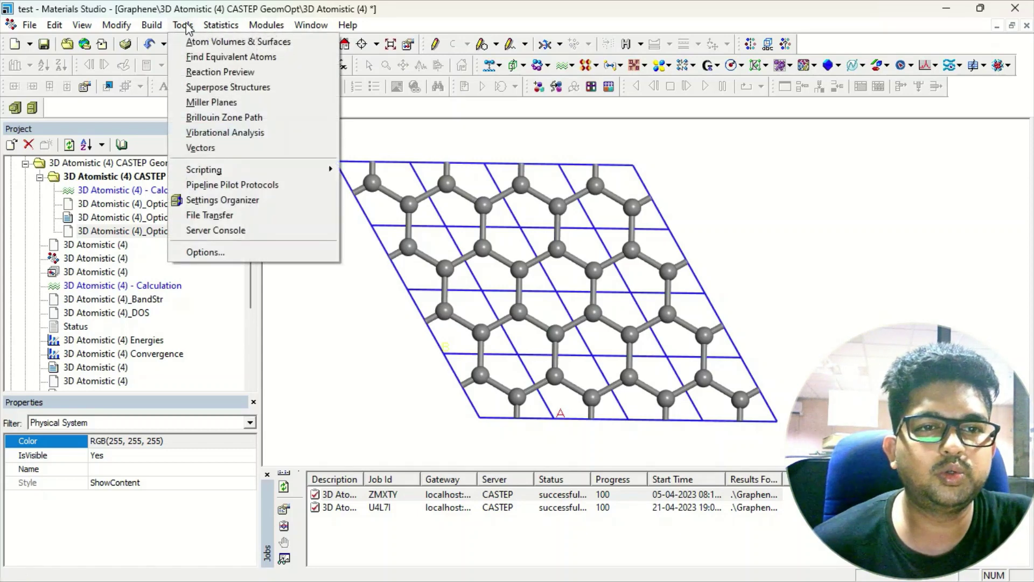
pyautogui.click(261, 236)
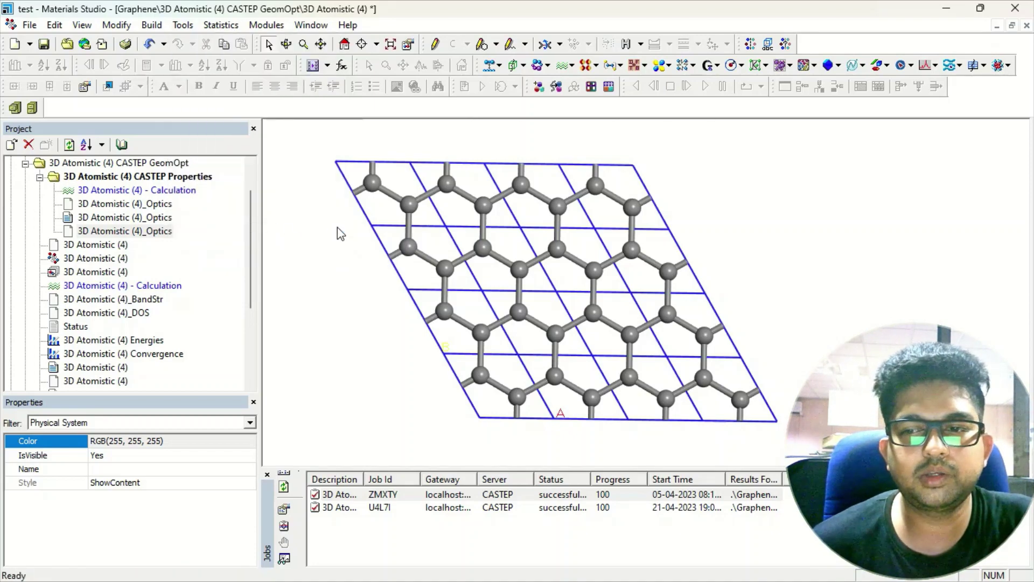
pyautogui.moveTo(351, 52); pyautogui.dragTo(354, 31)
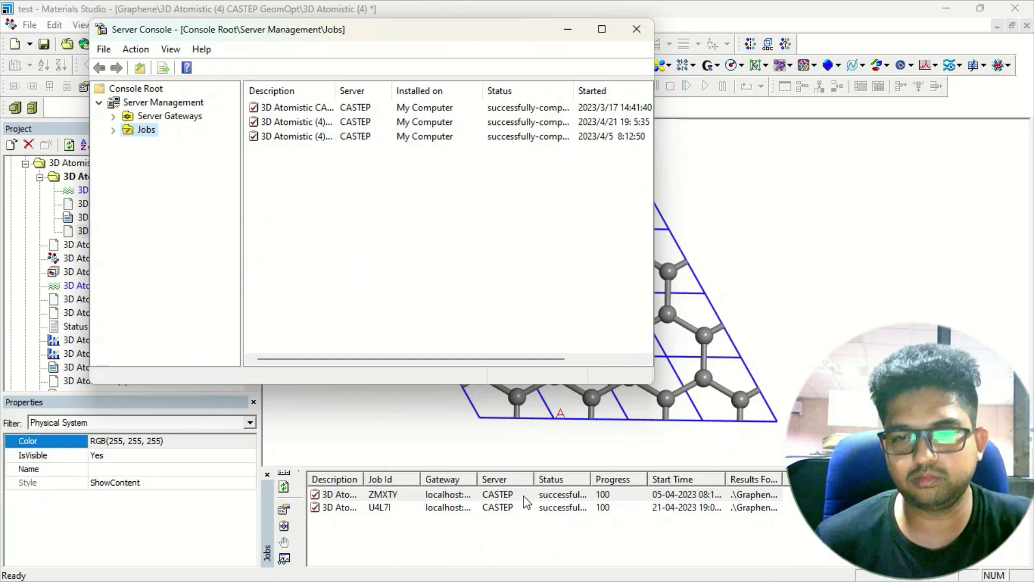
# Remove all server files for all completed jobs from the Materials Studio job list.
pyautogui.click(496, 495)
pyautogui.rightClick(496, 496)
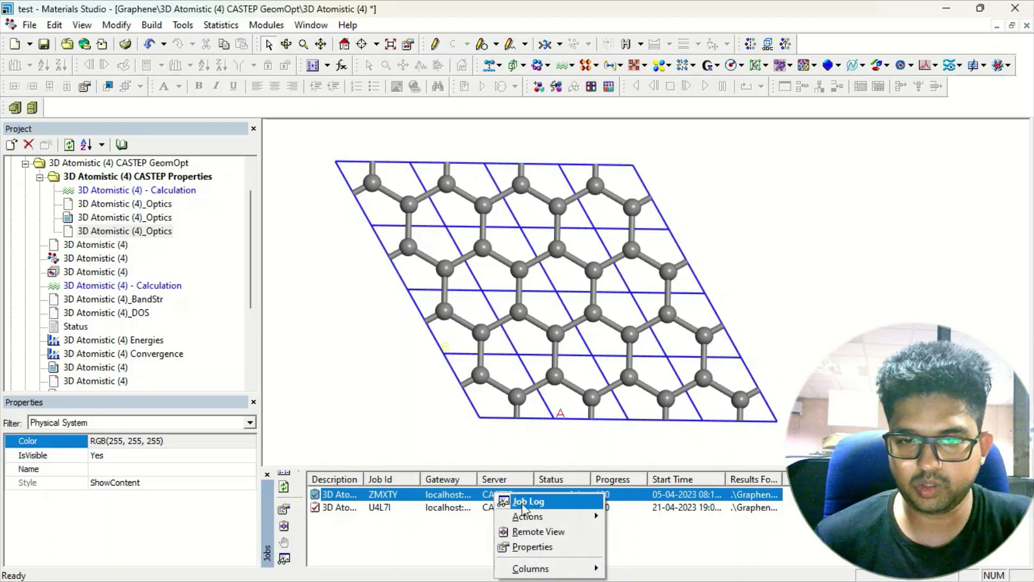
pyautogui.moveTo(531, 516)
pyautogui.click(643, 501)
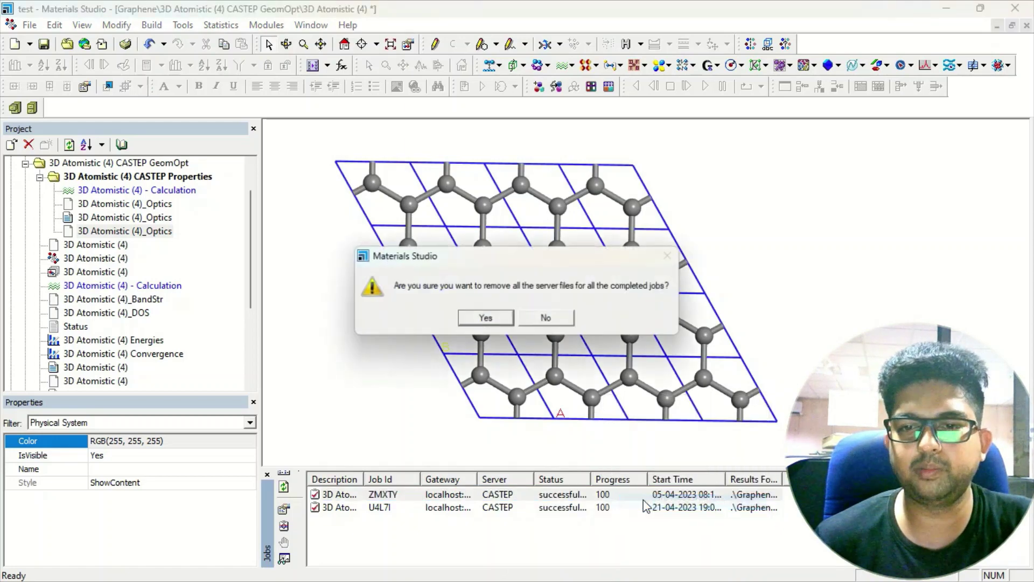
pyautogui.click(487, 317)
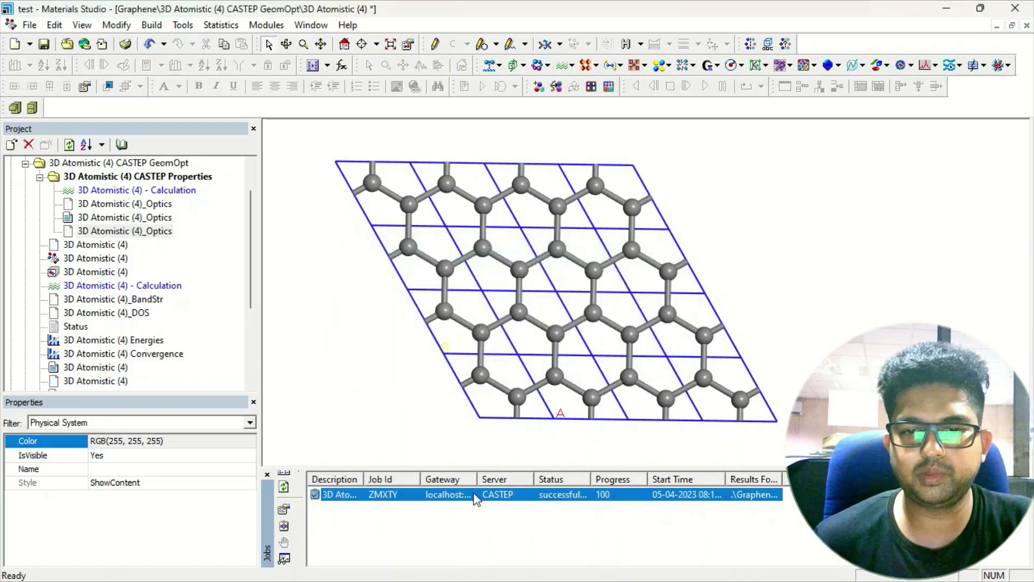
# Remove the remaining 3D Atomistic CASTEP GeomOpt job in the Server Console and close the console.
pyautogui.click(686, 565)
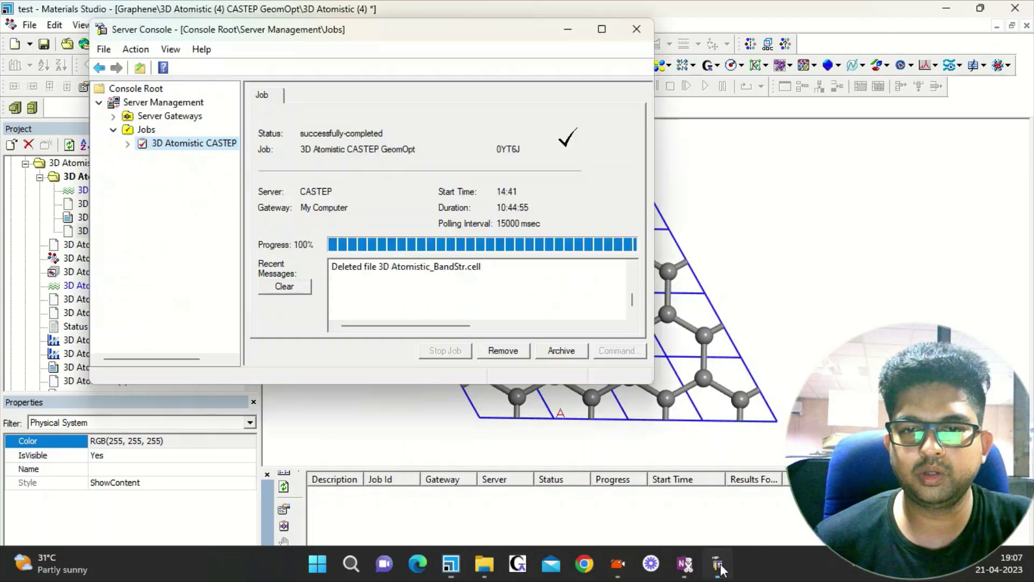
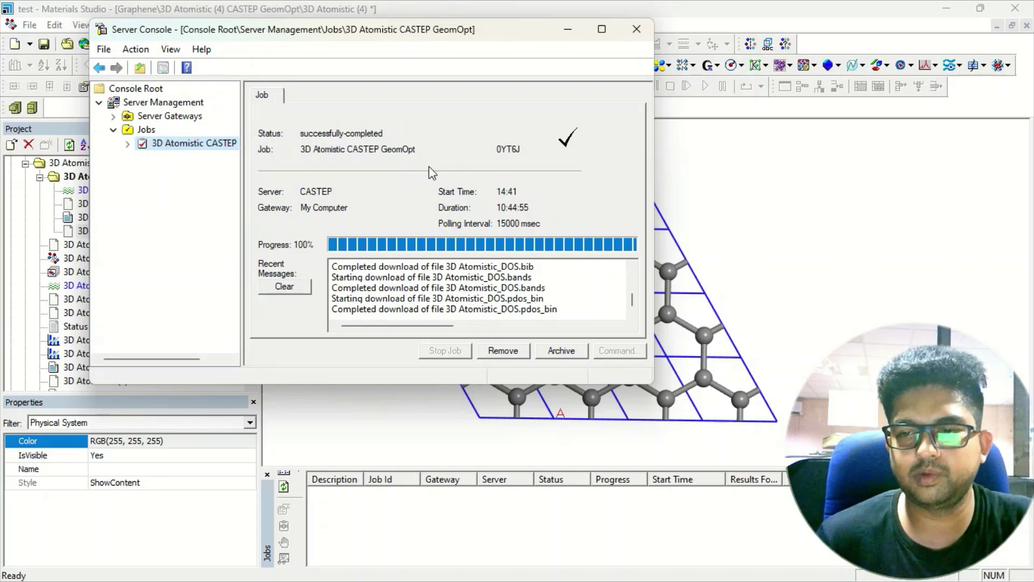
pyautogui.click(500, 353)
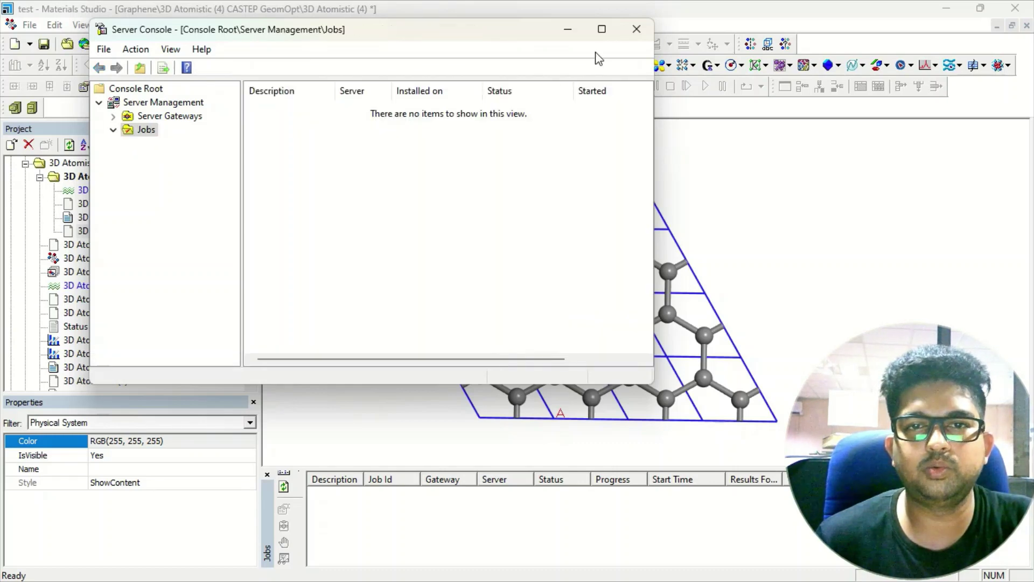
pyautogui.click(637, 30)
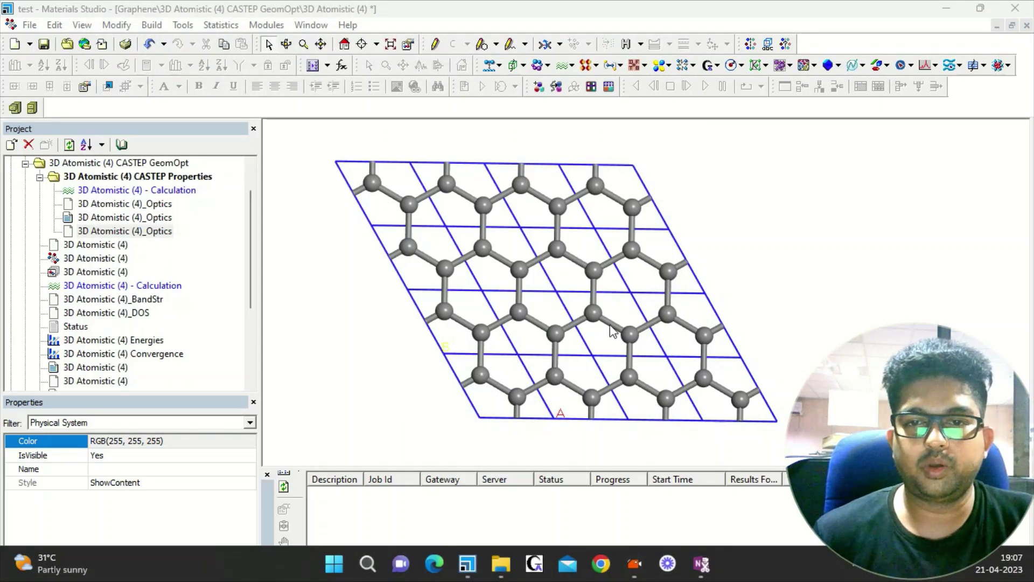
# Open the CASTEP analysis for the graphene structure and select optical properties as the analysis type.
pyautogui.moveTo(652, 332); pyautogui.dragTo(632, 315, button='middle')
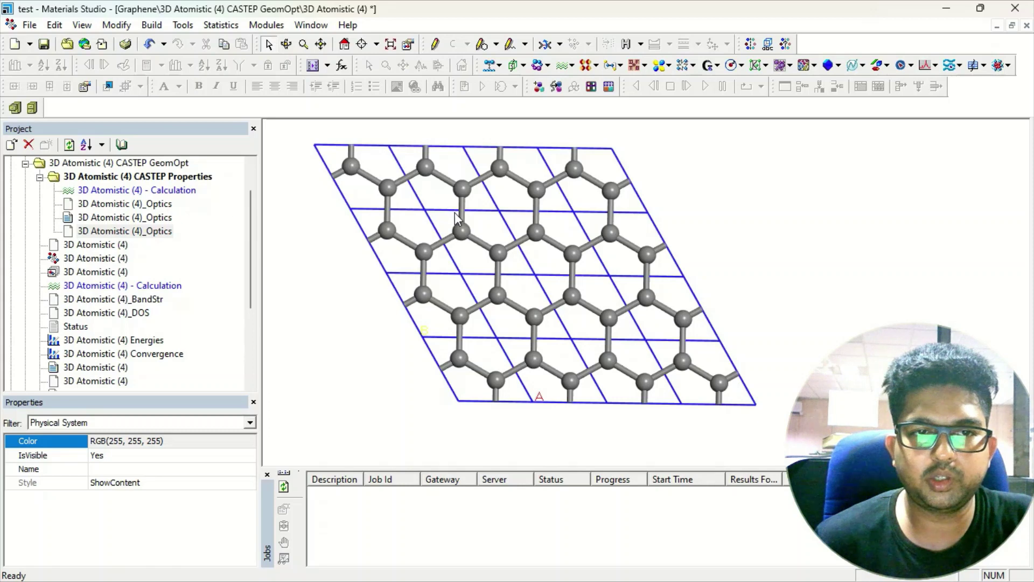
pyautogui.moveTo(560, 241); pyautogui.dragTo(579, 233, button='middle')
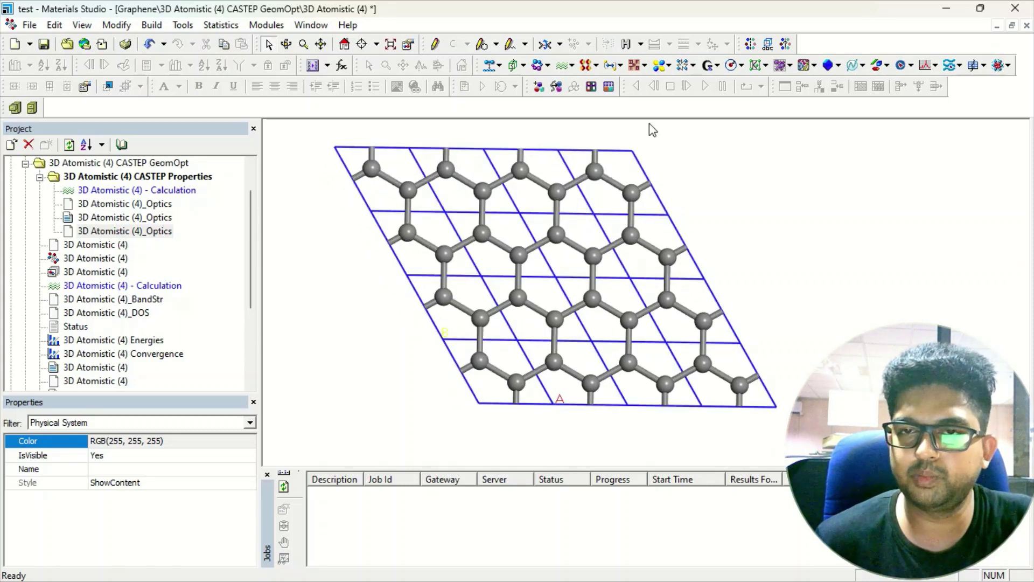
pyautogui.click(571, 66)
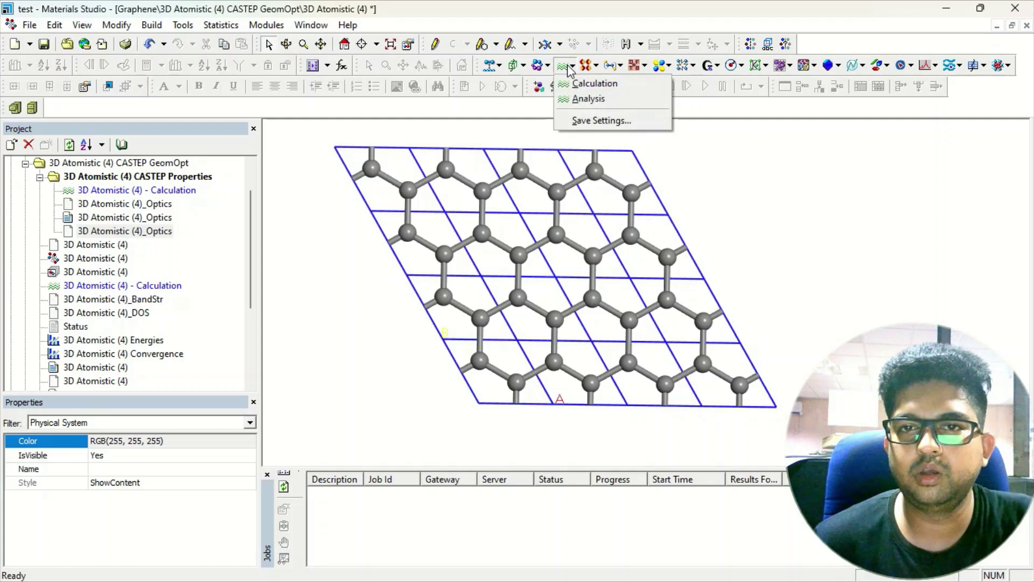
pyautogui.click(597, 103)
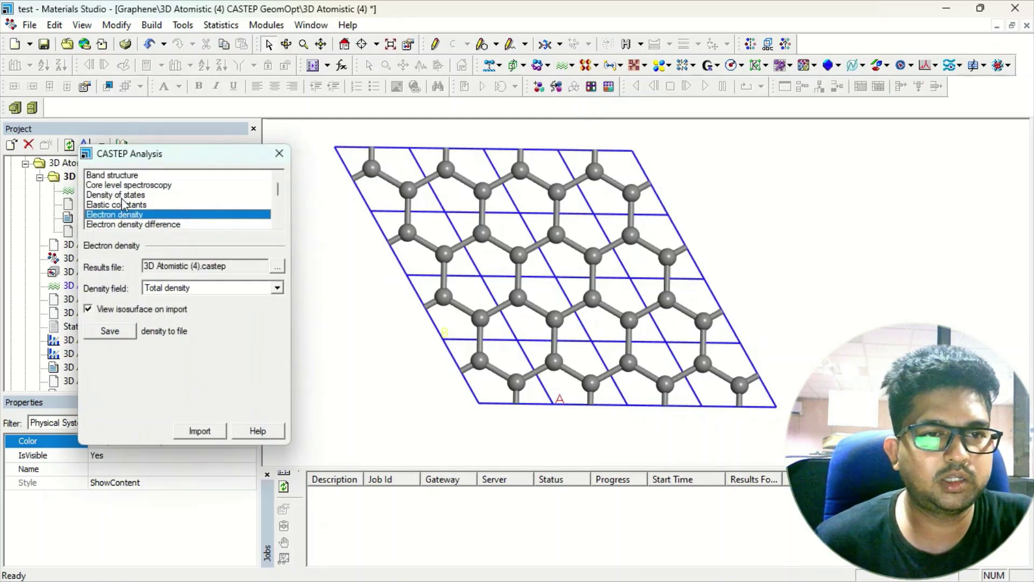
pyautogui.scroll(-1, 130, 207)
pyautogui.scroll(-1, 129, 225)
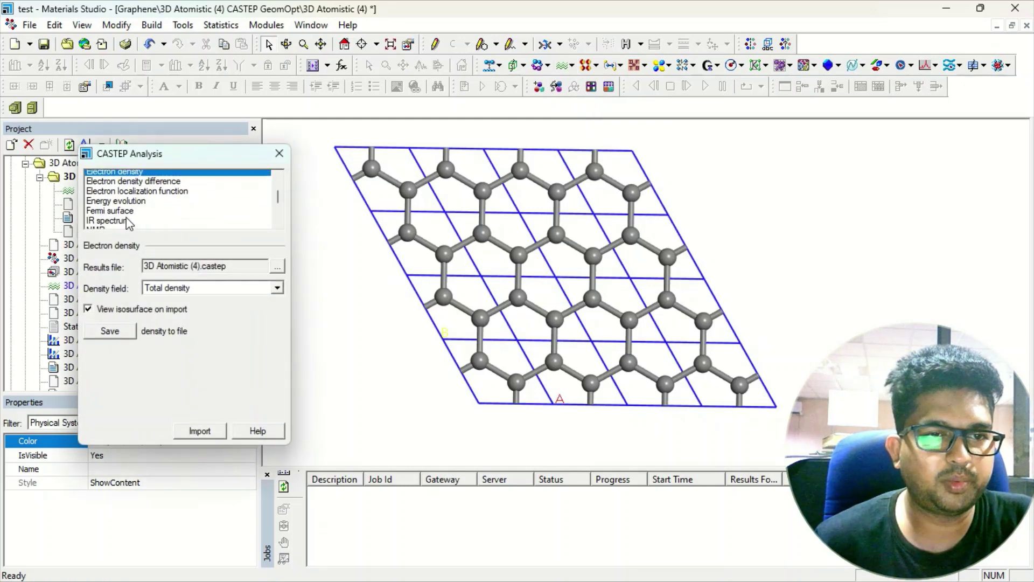
pyautogui.click(129, 224)
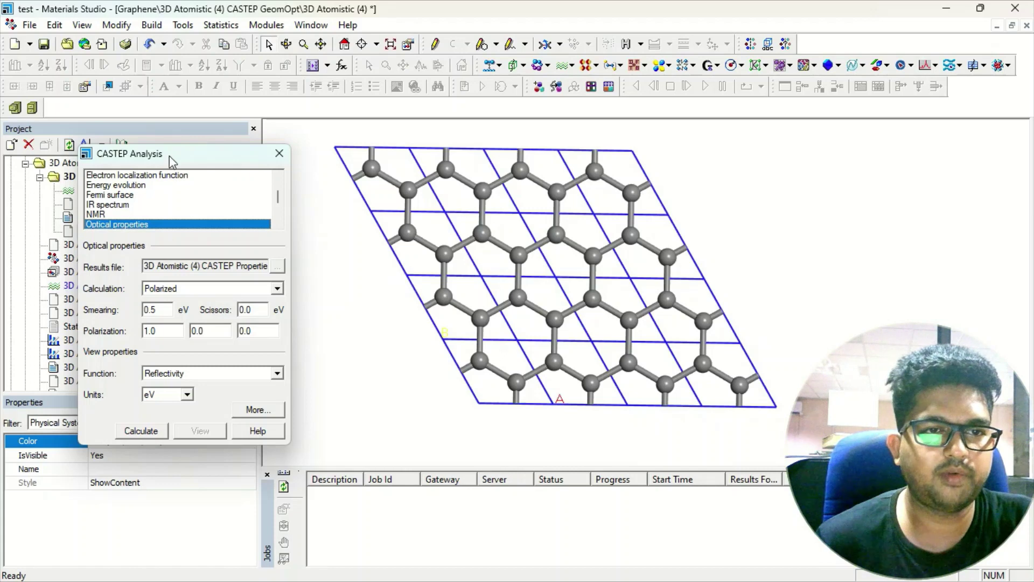
pyautogui.moveTo(181, 153); pyautogui.dragTo(148, 56)
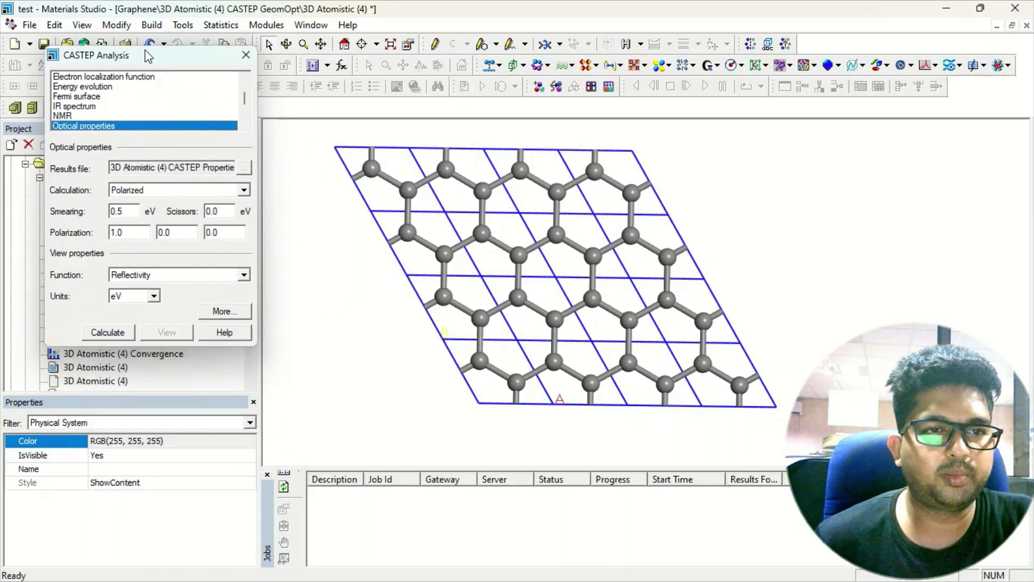
# Set the optical calculation to Polarized, keeping the polarization direction at 1.0, 0.0, 0.0.
pyautogui.click(161, 192)
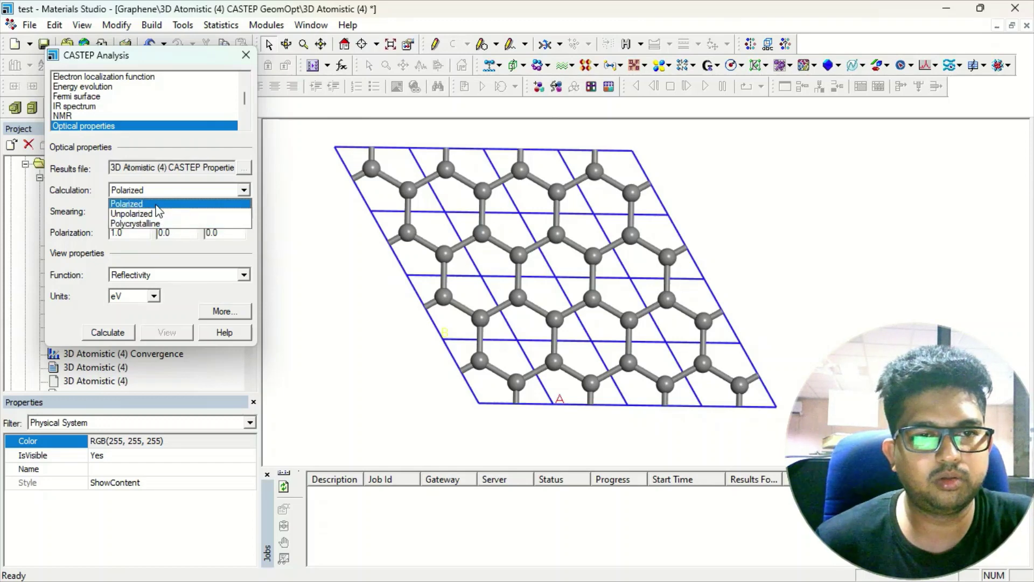
pyautogui.click(156, 206)
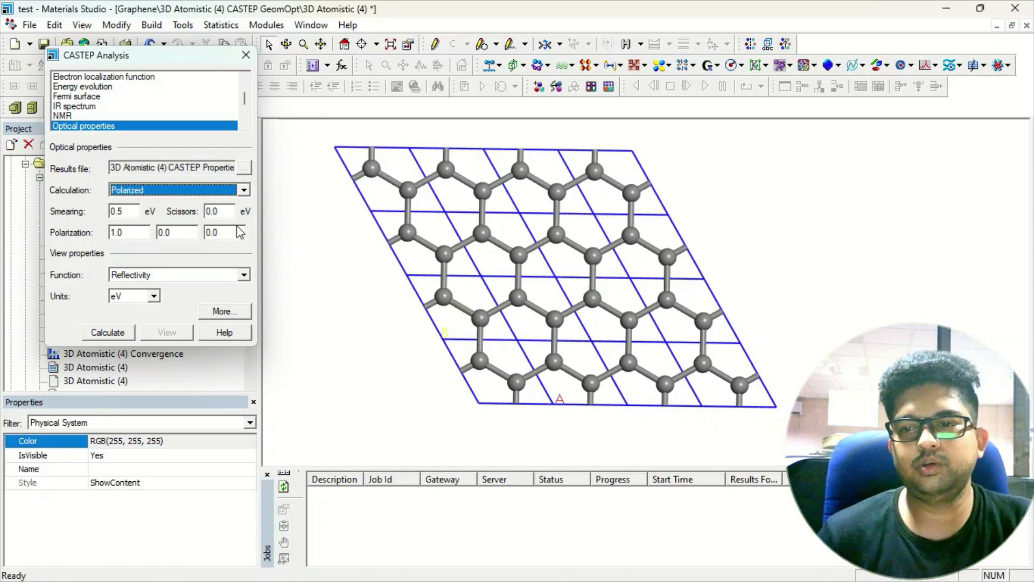
pyautogui.click(695, 437)
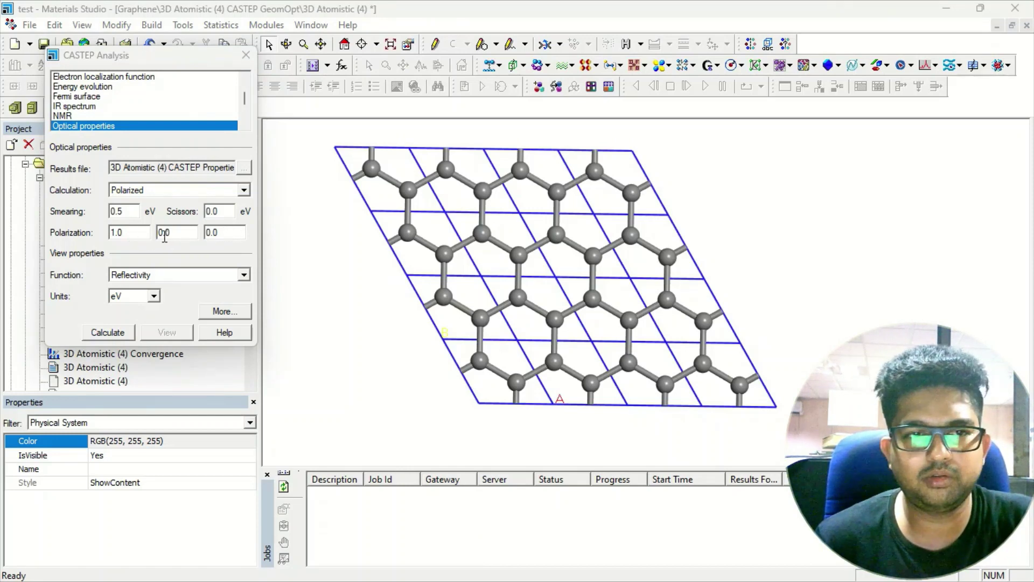
pyautogui.click(223, 235)
pyautogui.click(171, 235)
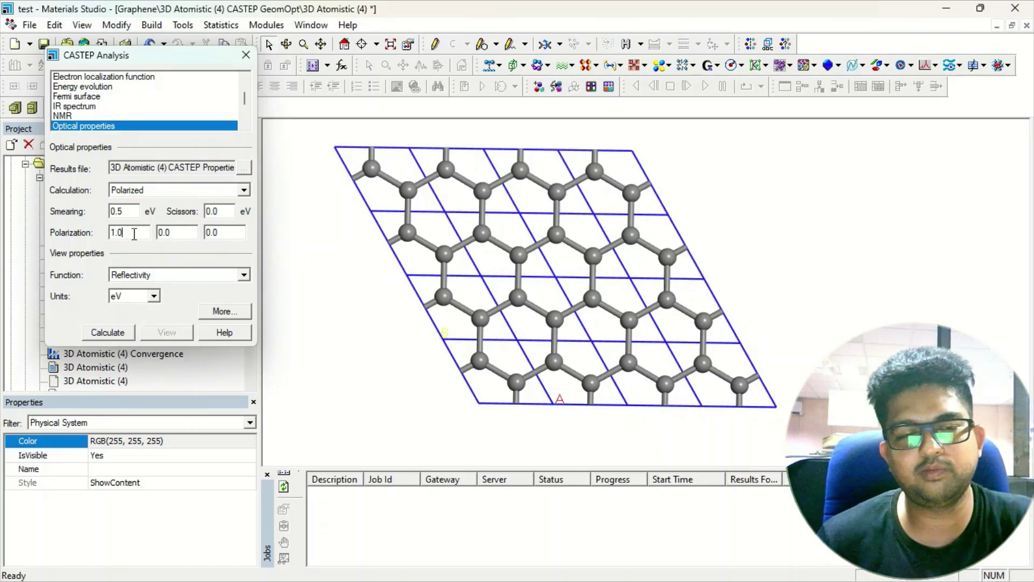
# Calculate the optical properties with the Reflectivity function in eV and plot the reflectivity spectrum.
pyautogui.click(151, 275)
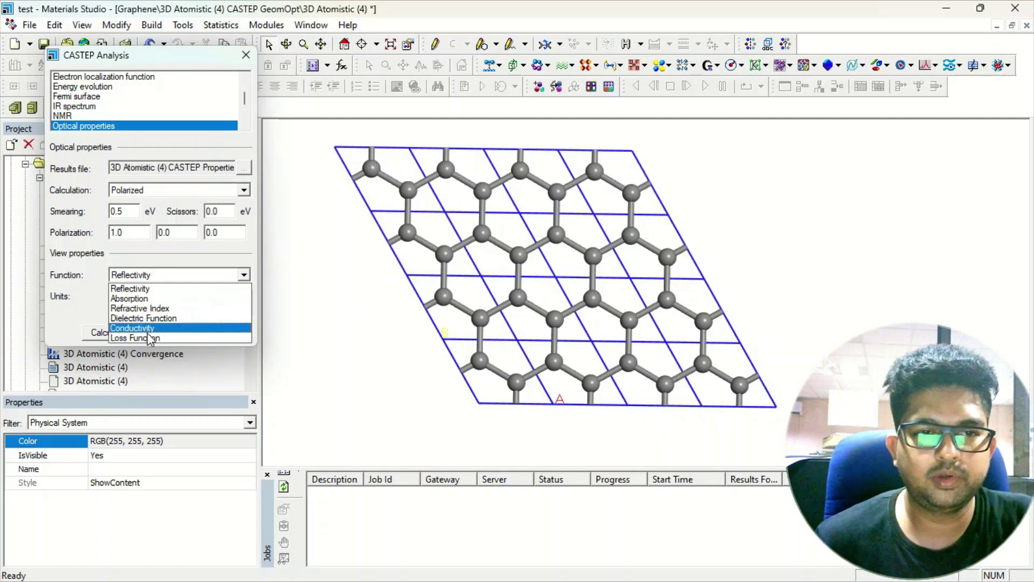
pyautogui.click(157, 288)
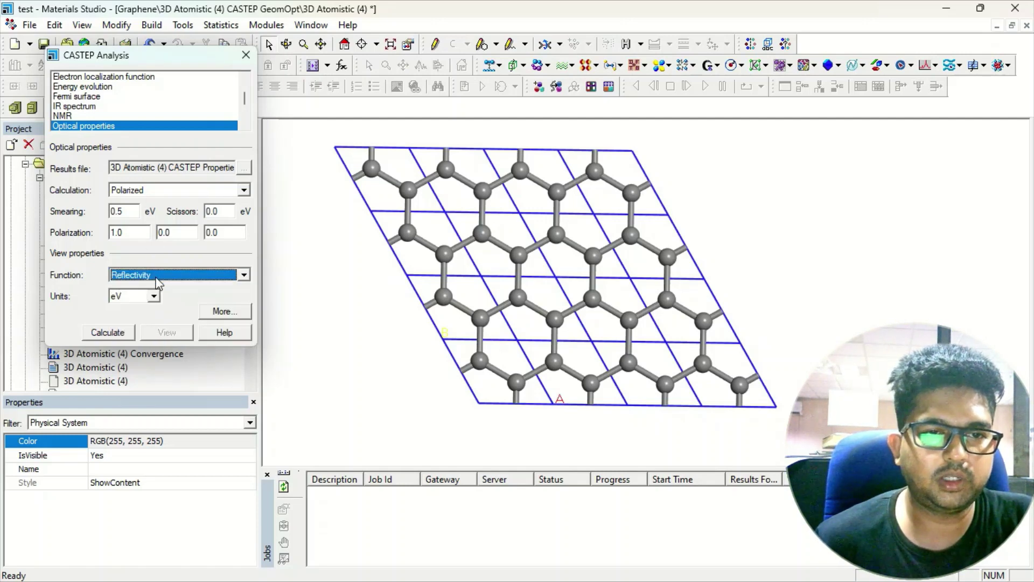
pyautogui.click(124, 298)
pyautogui.click(136, 297)
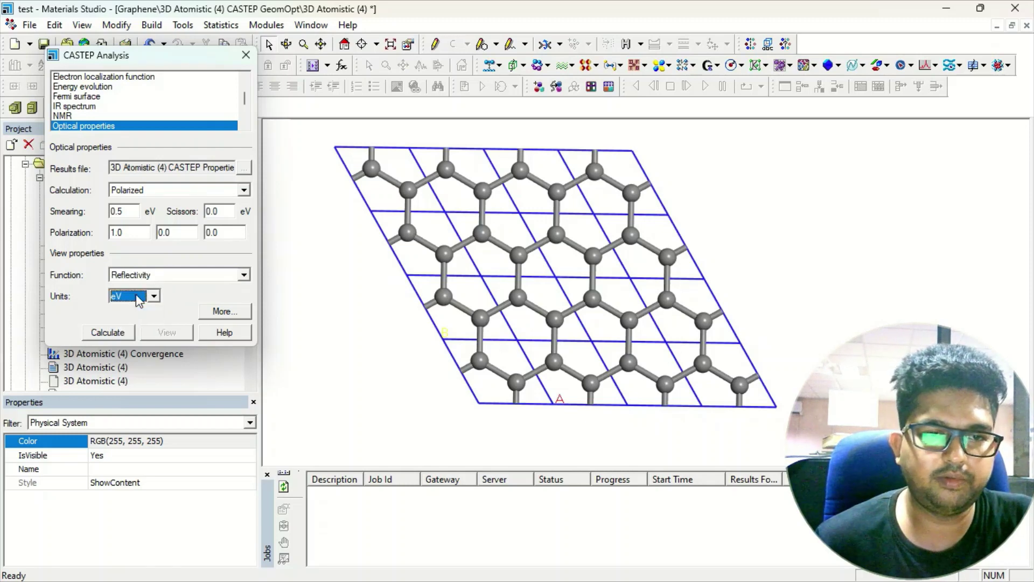
pyautogui.click(108, 335)
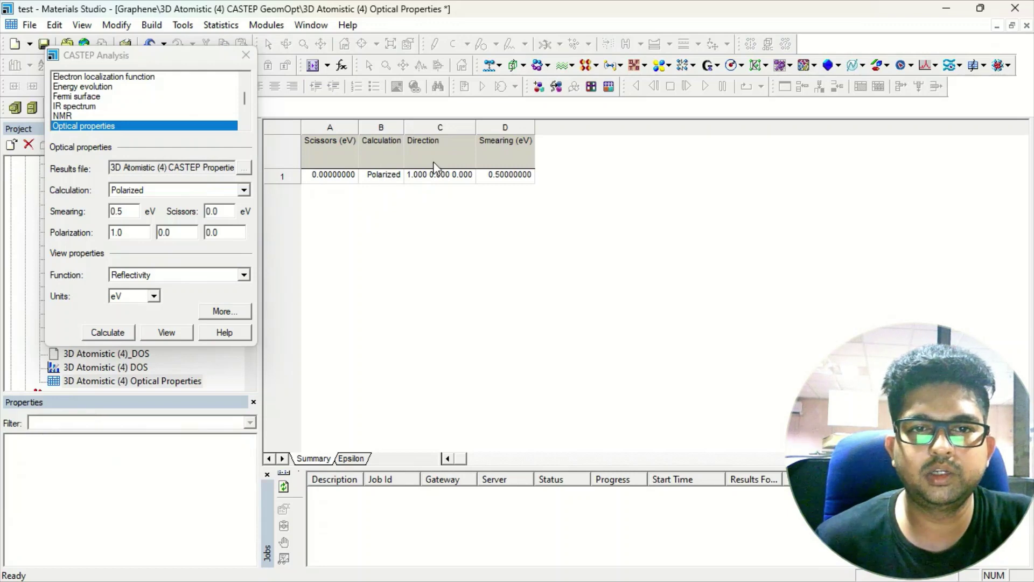
pyautogui.click(167, 332)
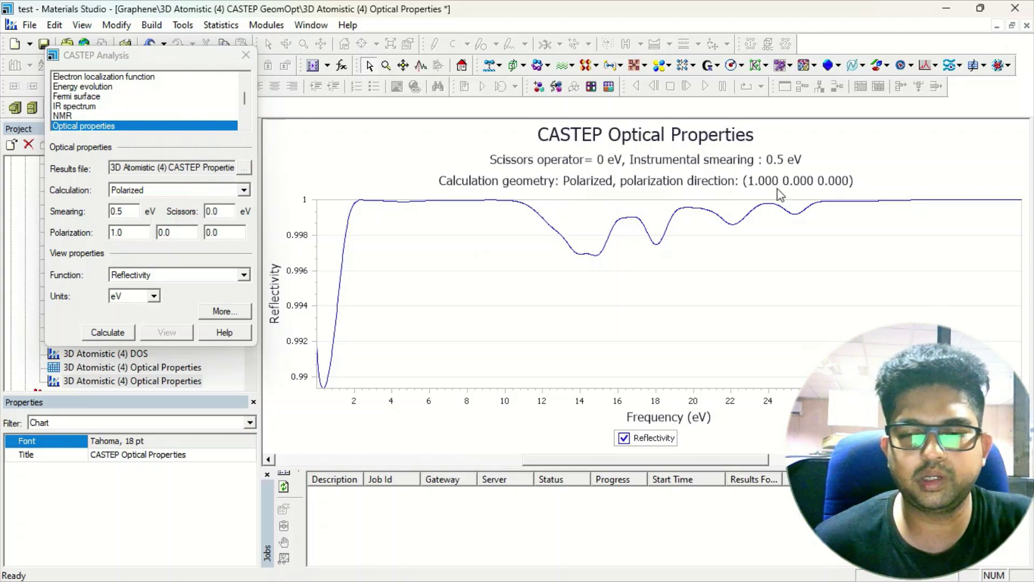
# Switch the function to Absorption, recalculate the optical properties and plot the absorption spectrum.
pyautogui.click(154, 275)
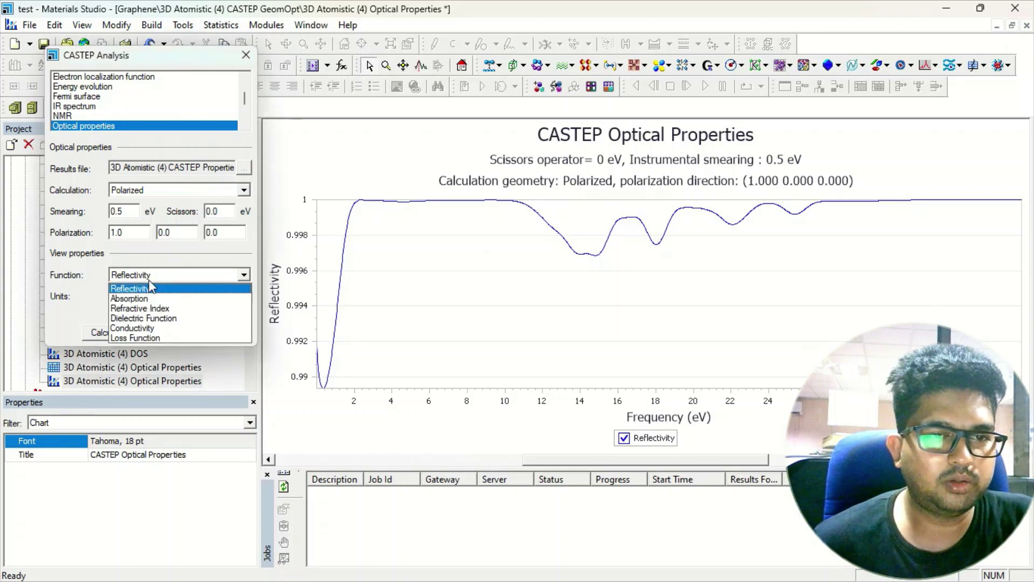
pyautogui.click(149, 299)
pyautogui.click(106, 331)
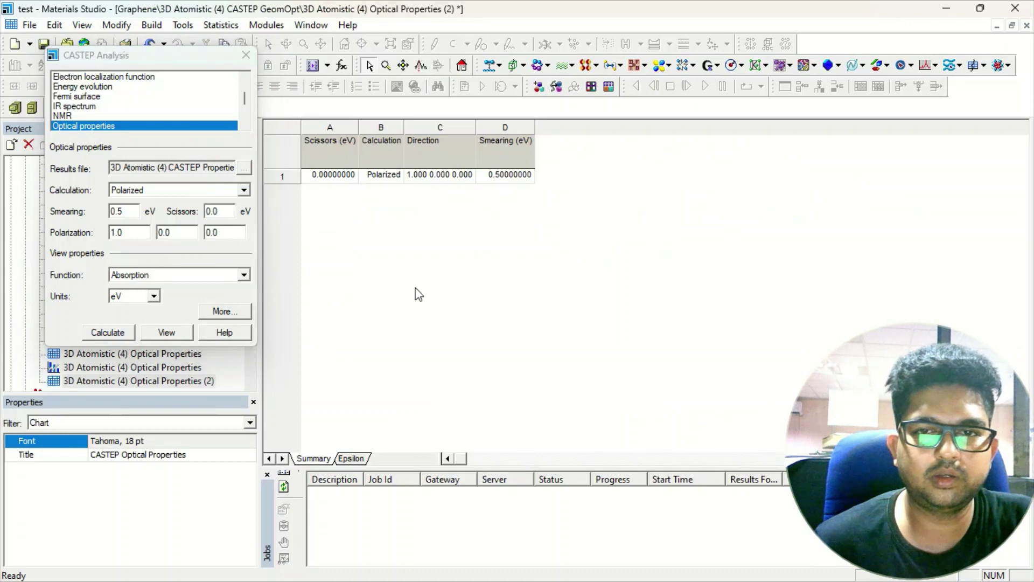
pyautogui.click(167, 332)
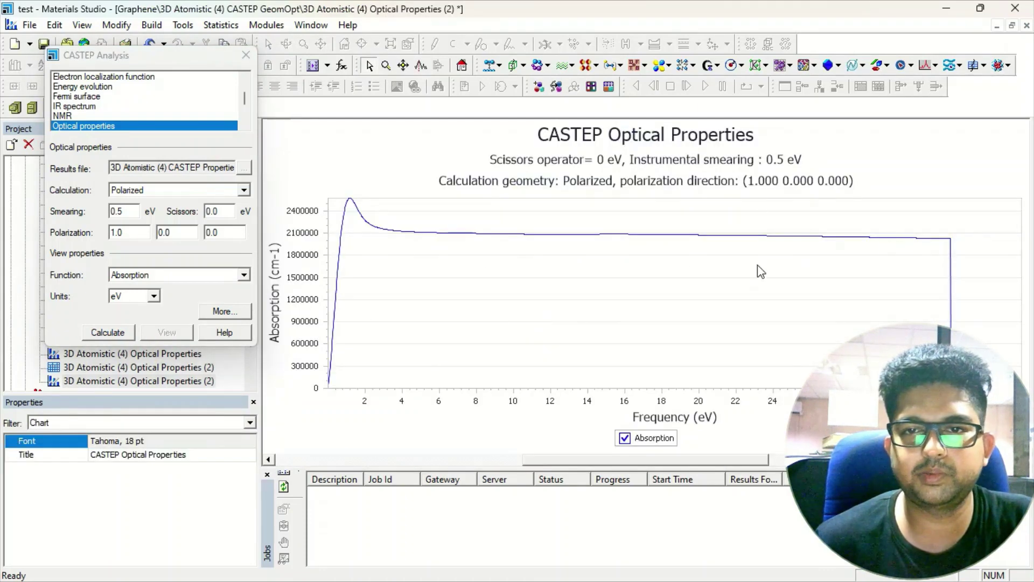
# Calculate and plot the Refractive Index for the same polarized geometry.
pyautogui.click(162, 275)
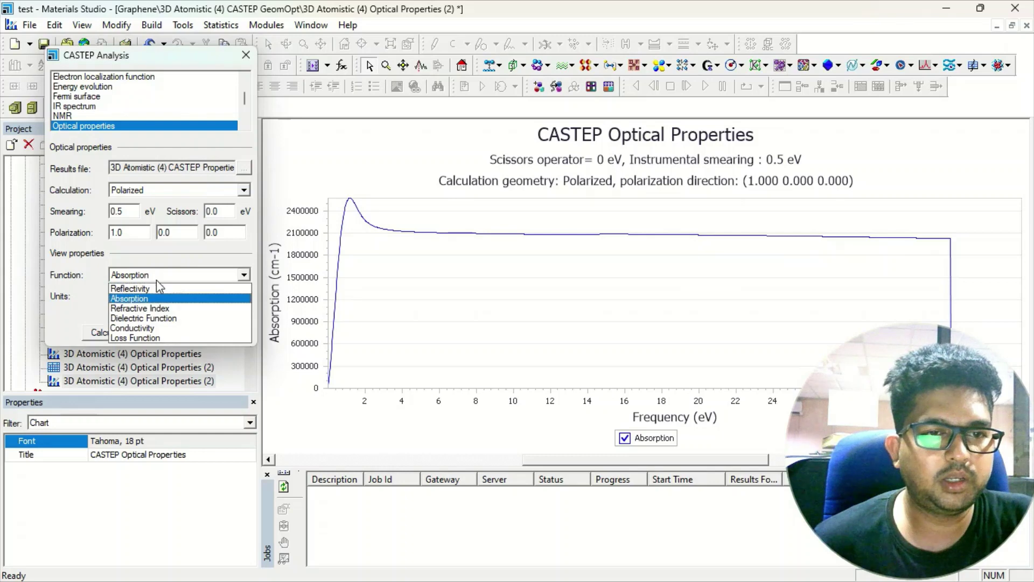
pyautogui.click(154, 310)
pyautogui.click(108, 332)
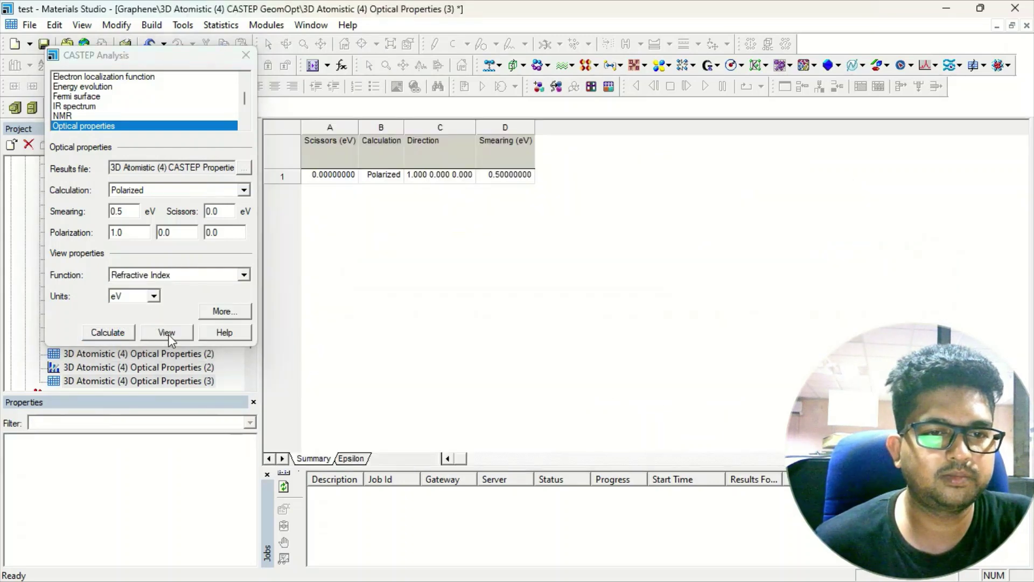
pyautogui.click(168, 333)
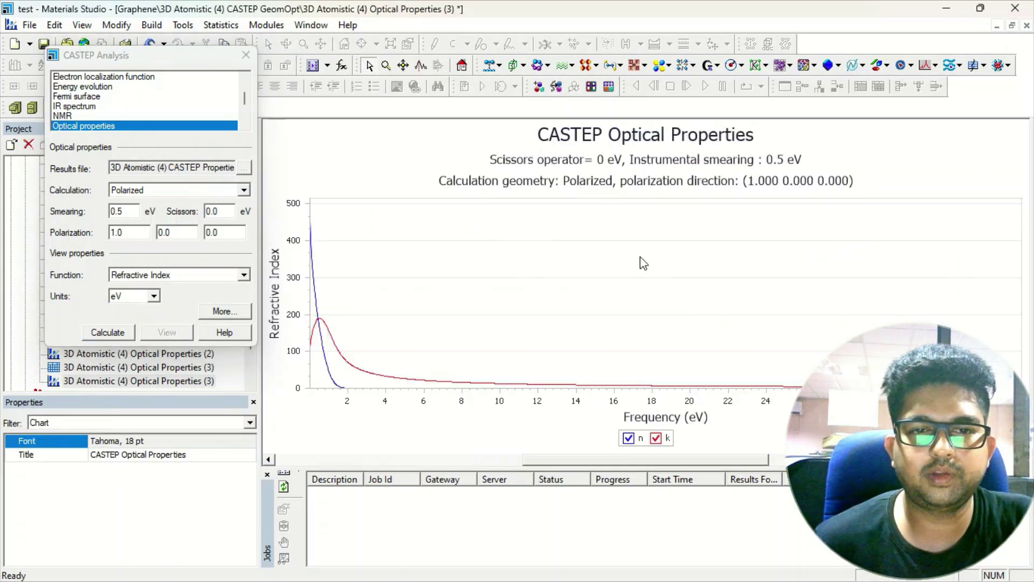
# Calculate and plot the Dielectric Function for the 1.0, 0.0, 0.0 polarization direction.
pyautogui.click(129, 277)
pyautogui.click(141, 318)
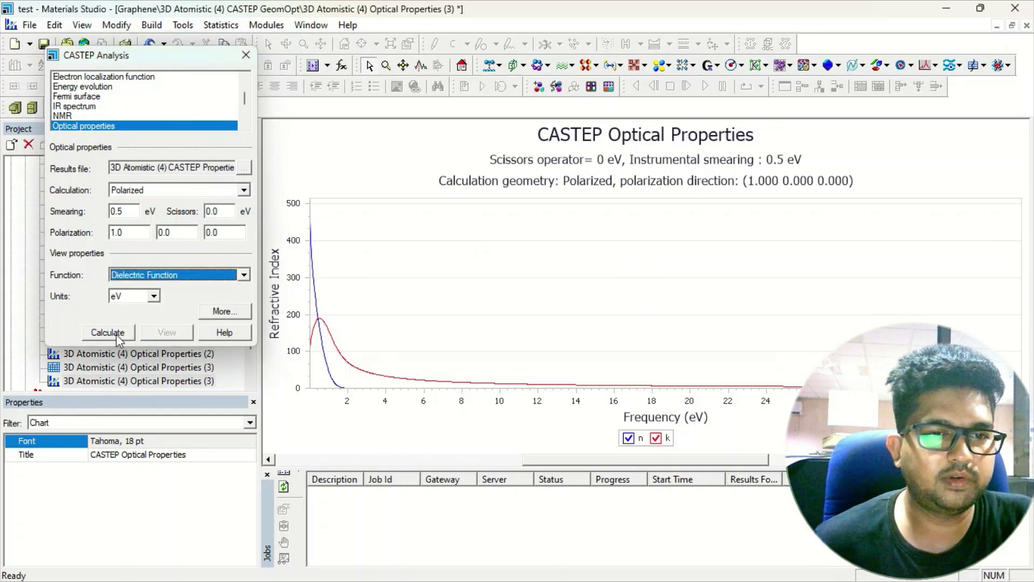
pyautogui.click(114, 332)
pyautogui.click(167, 332)
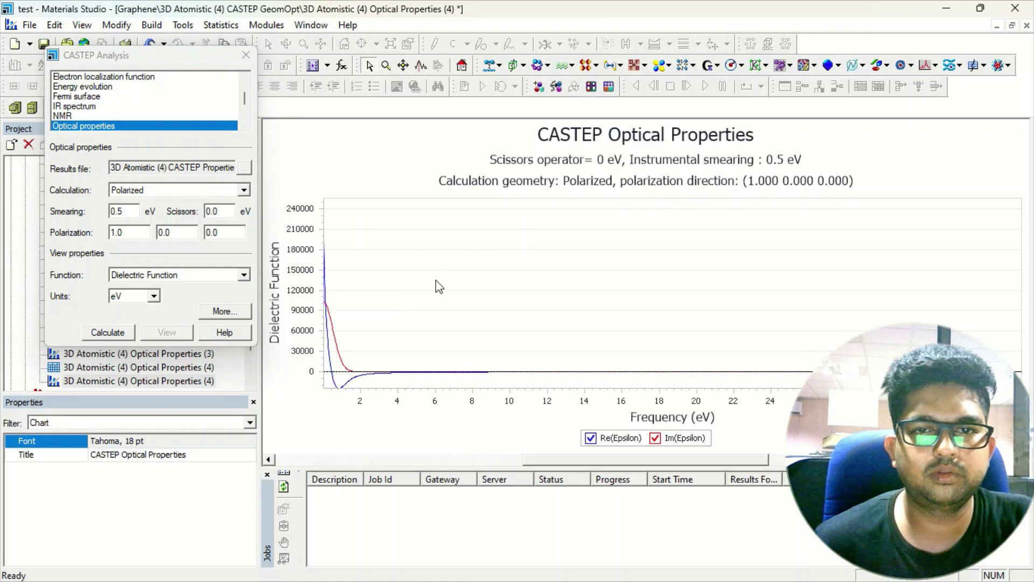
# Change the function to Conductivity, run the calculation and display its chart.
pyautogui.click(151, 276)
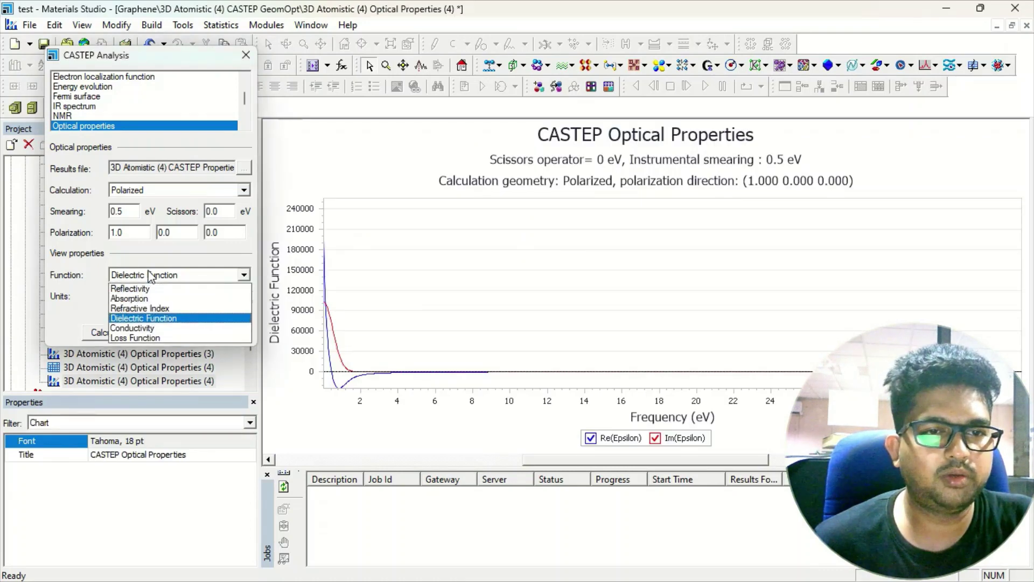
pyautogui.click(159, 329)
pyautogui.click(108, 332)
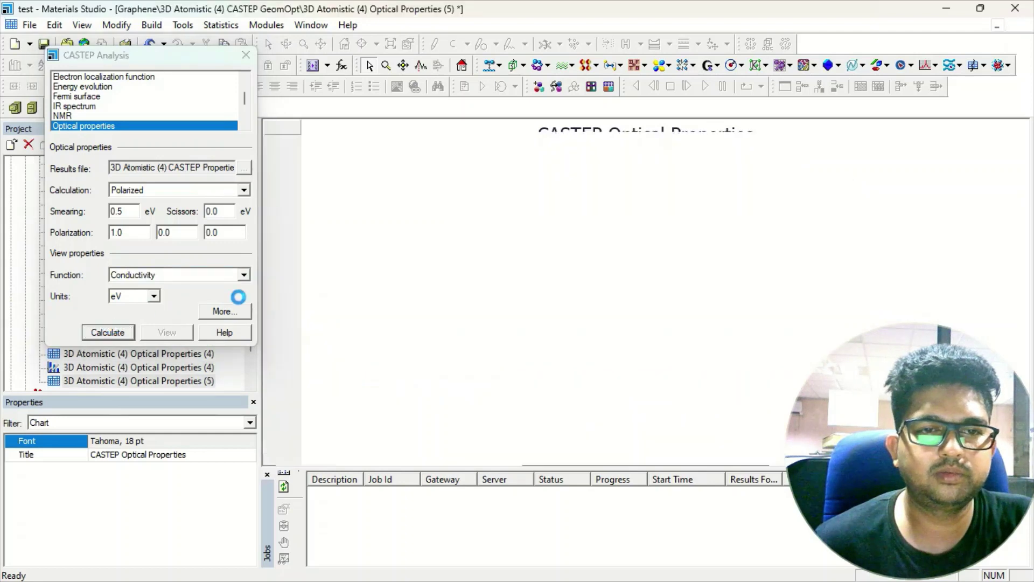
pyautogui.click(164, 332)
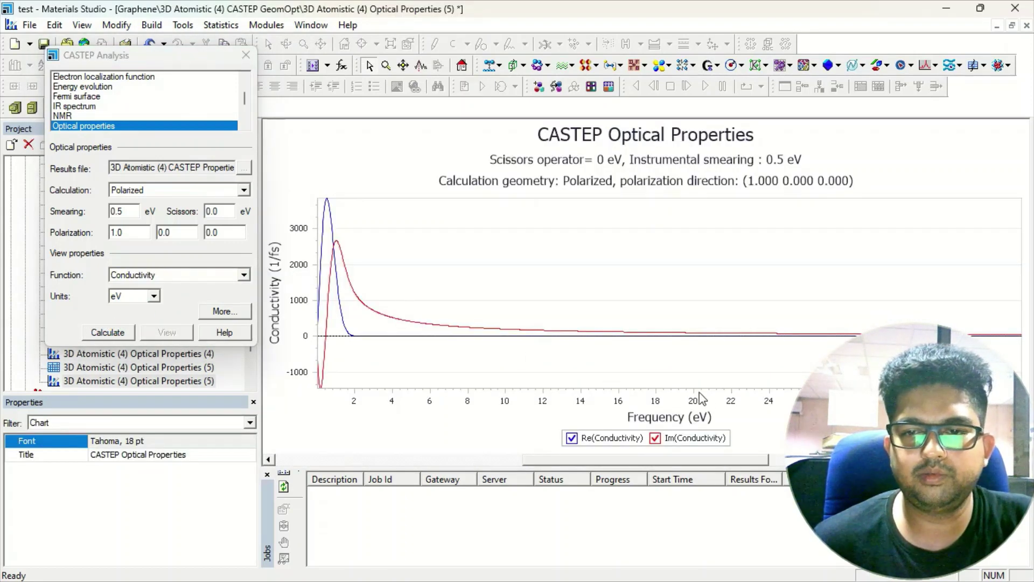
# Calculate and plot the Loss Function, then view the additional optics analysis options and close them without changes.
pyautogui.click(161, 276)
pyautogui.click(157, 338)
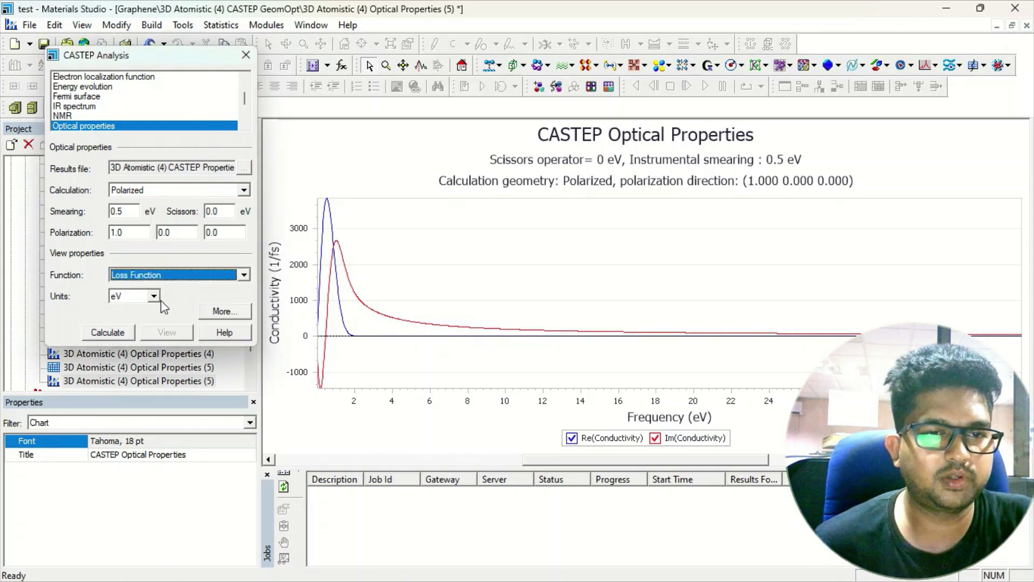
pyautogui.click(118, 334)
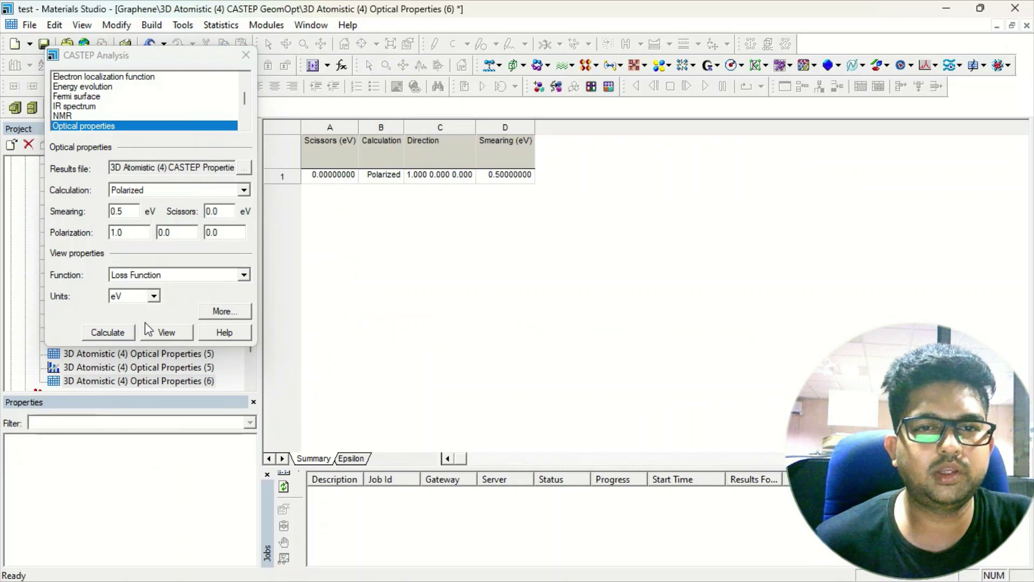
pyautogui.click(161, 332)
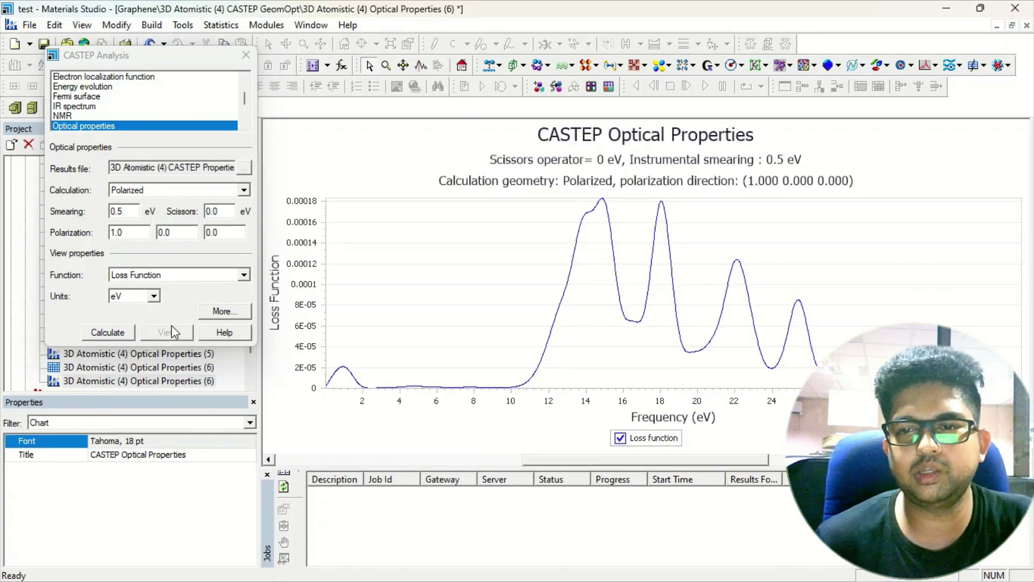
pyautogui.click(224, 313)
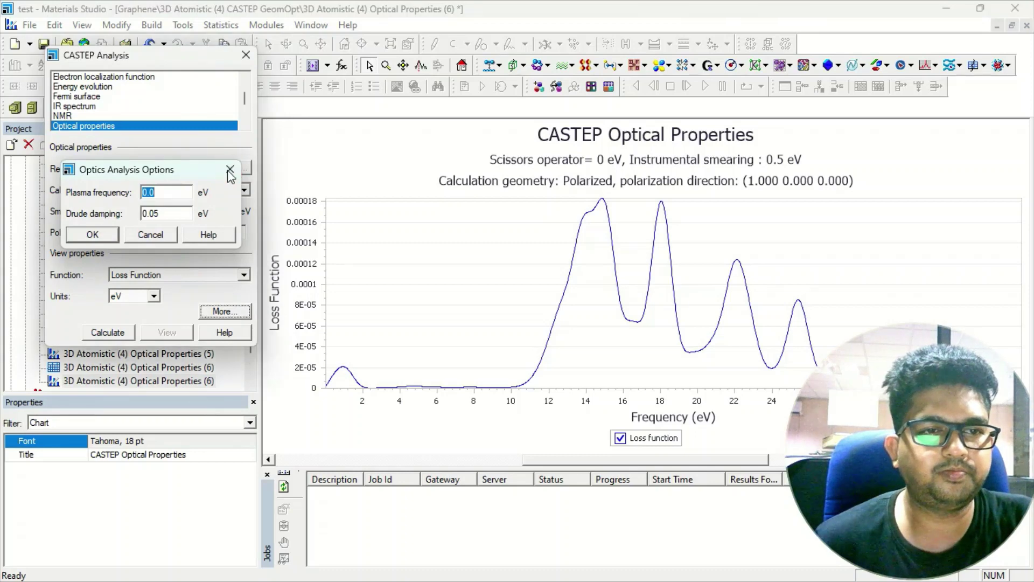
pyautogui.click(229, 169)
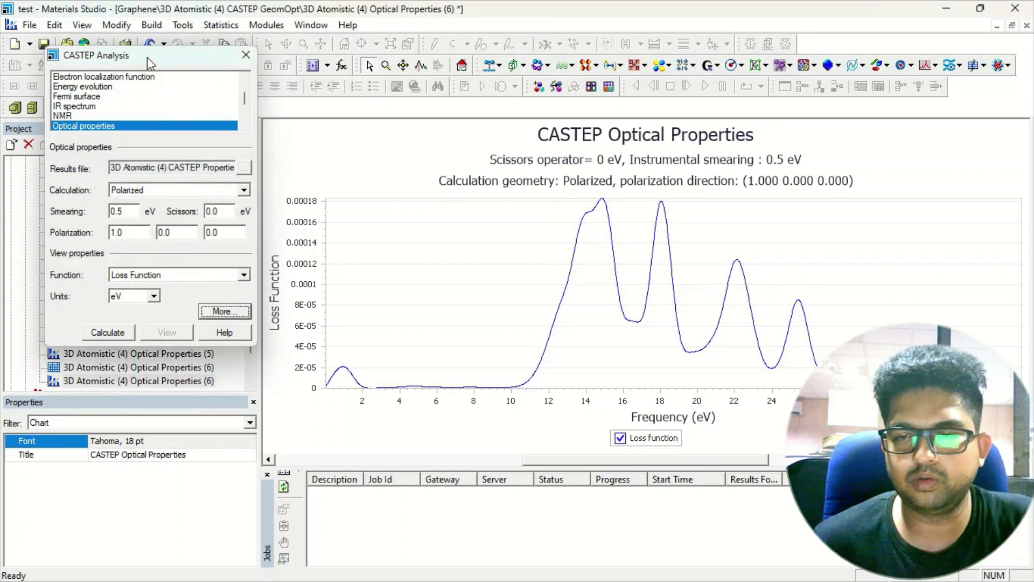
# Set the polarization direction to 0.0, 0.0, 1.0, keeping the calculation type Polarized.
pyautogui.moveTo(147, 57); pyautogui.dragTo(189, 84)
pyautogui.moveTo(181, 263); pyautogui.dragTo(140, 258)
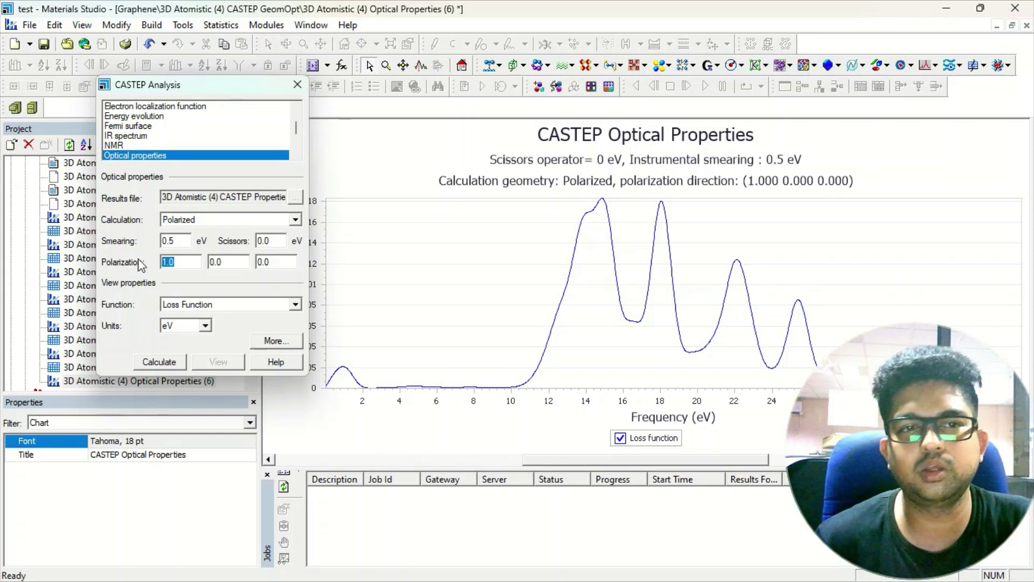
pyautogui.write('0')
pyautogui.press('Tab')
pyautogui.press('Tab')
pyautogui.write('1.0')
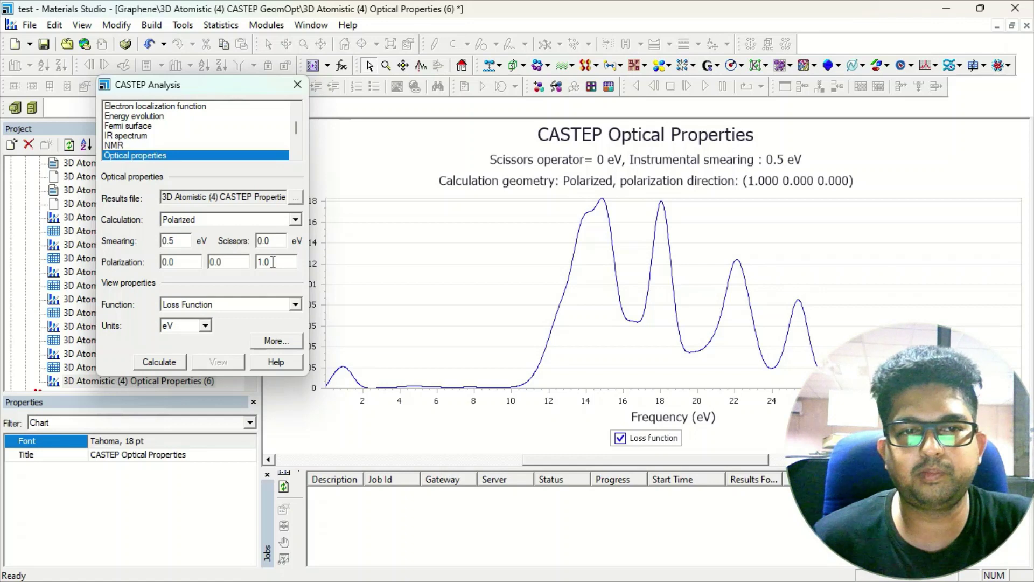
pyautogui.click(241, 219)
pyautogui.click(227, 217)
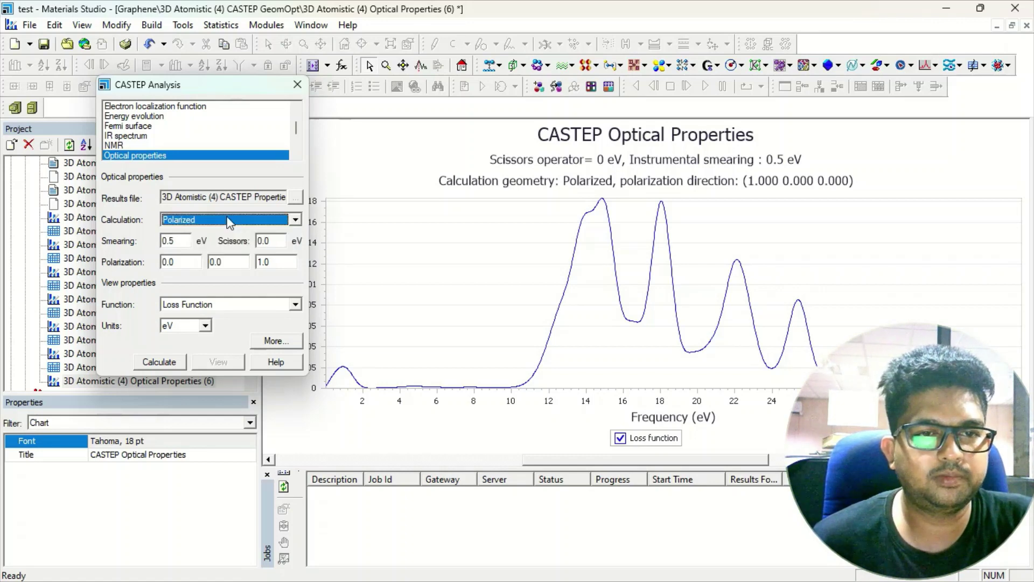
# Calculate and plot the Dielectric Function for the 0.0, 0.0, 1.0 direction, and move the analysis dialog clear of the chart.
pyautogui.click(215, 306)
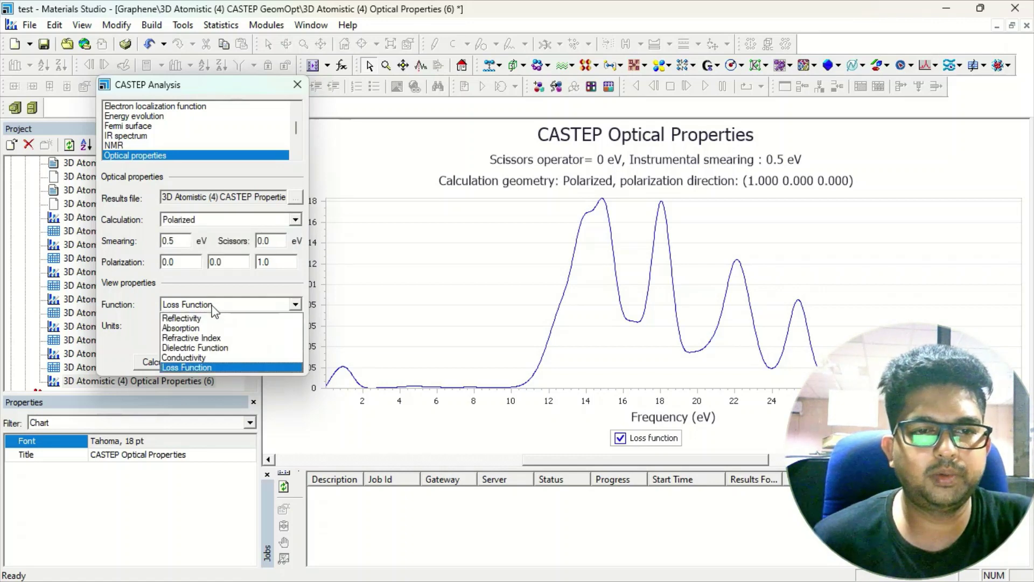
pyautogui.click(215, 348)
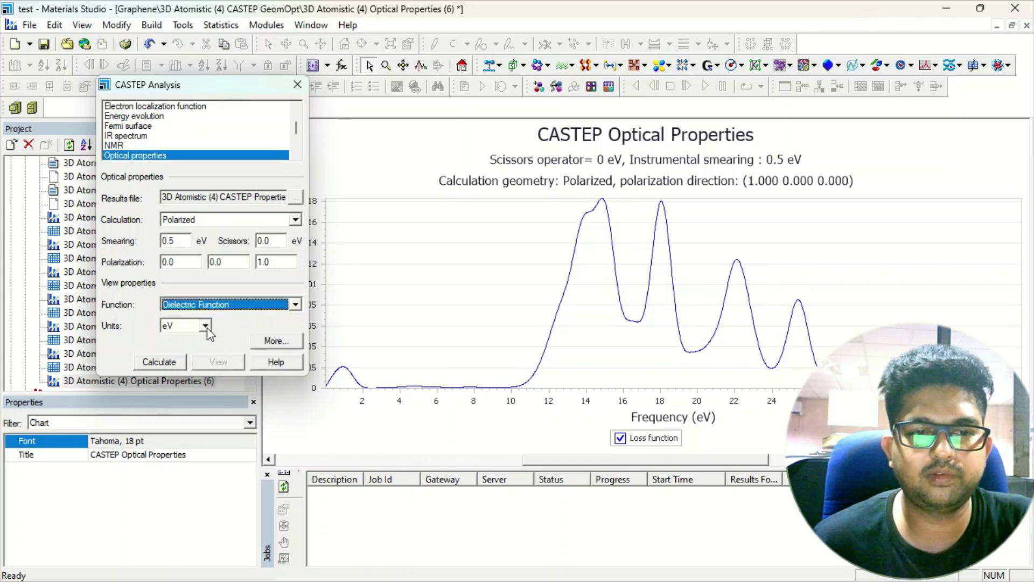
pyautogui.click(165, 362)
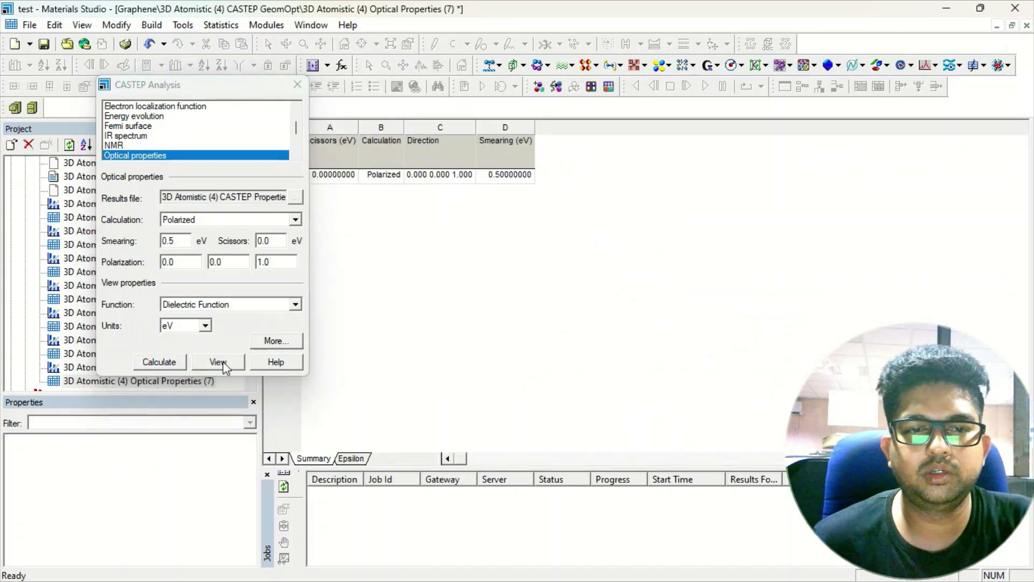
pyautogui.click(218, 362)
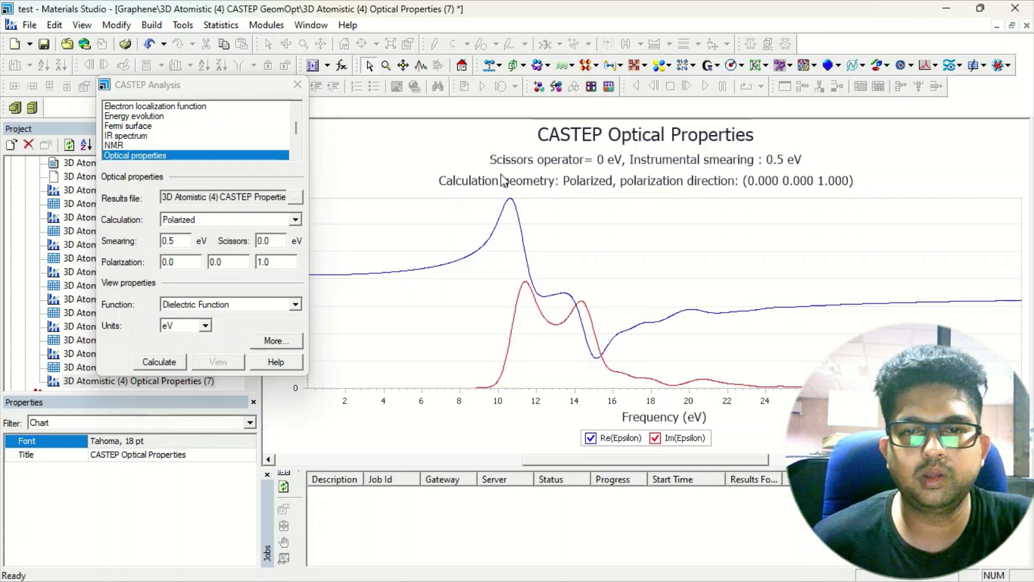
pyautogui.moveTo(236, 92); pyautogui.dragTo(135, 110)
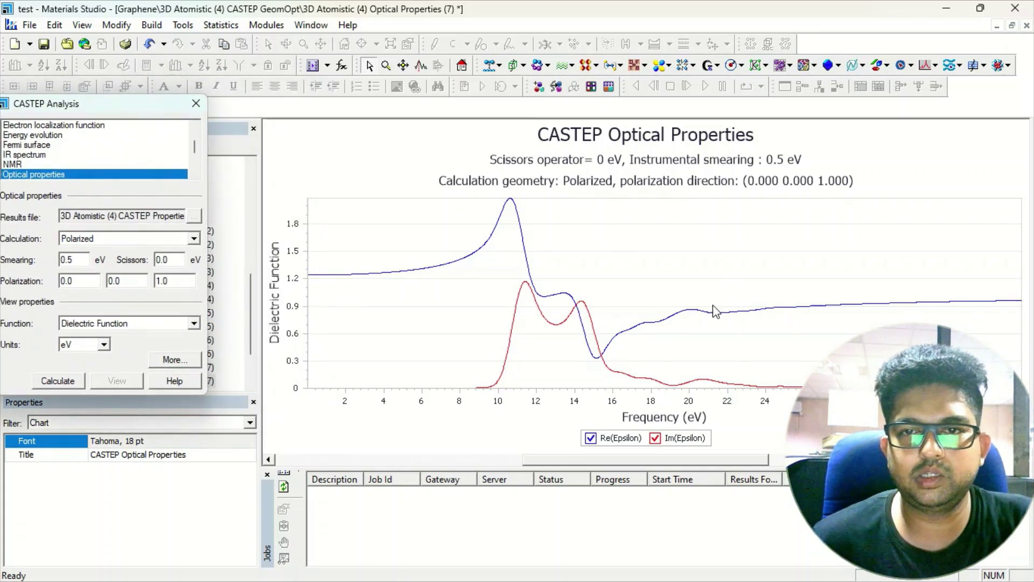